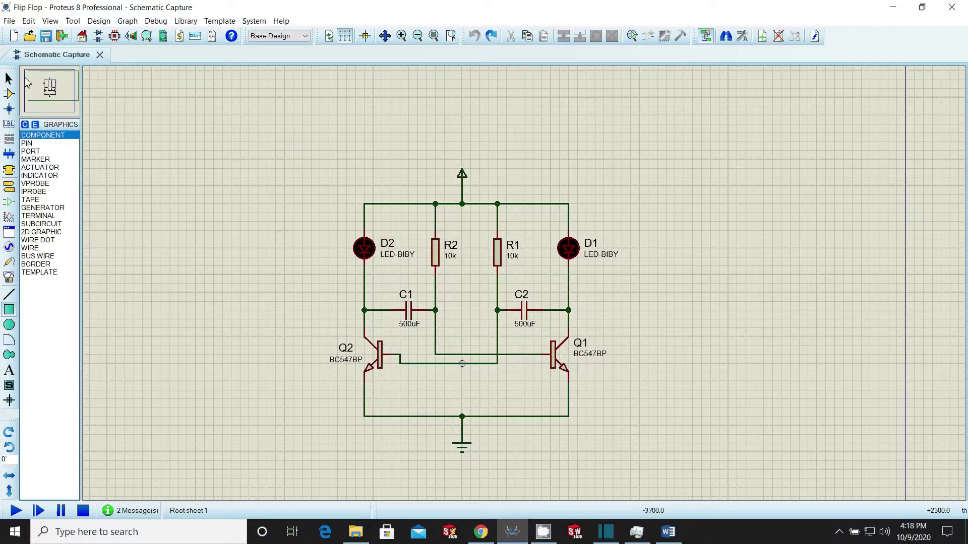
Box-select the whole LED flasher circuit and remove it with Block Delete
left_click(9, 78)
left_click_drag(231, 142, 674, 469)
right_click(516, 262)
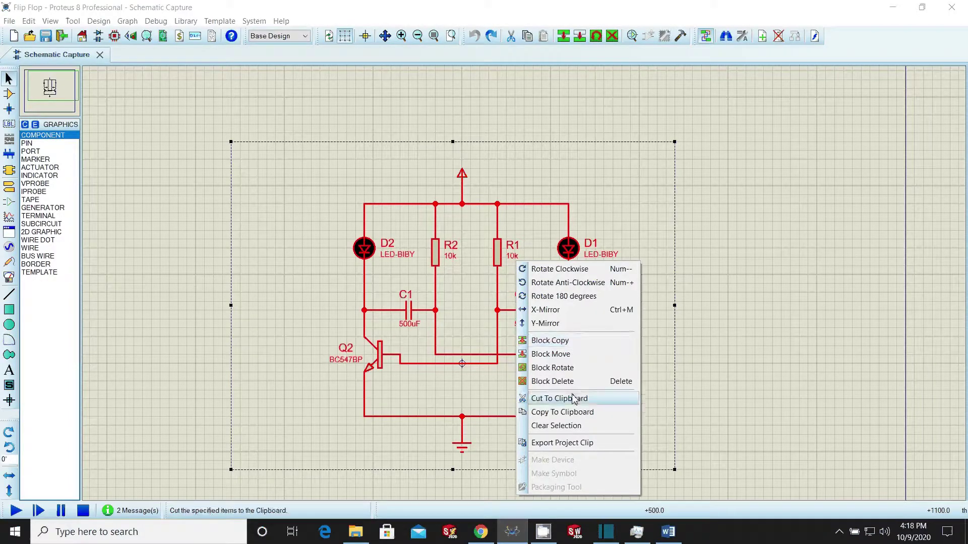
left_click(582, 382)
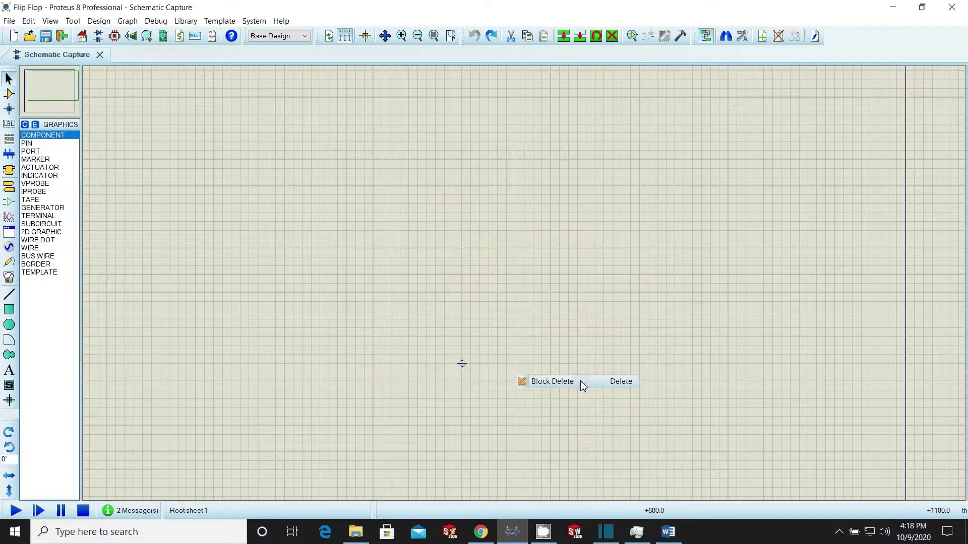
right_click(54, 316)
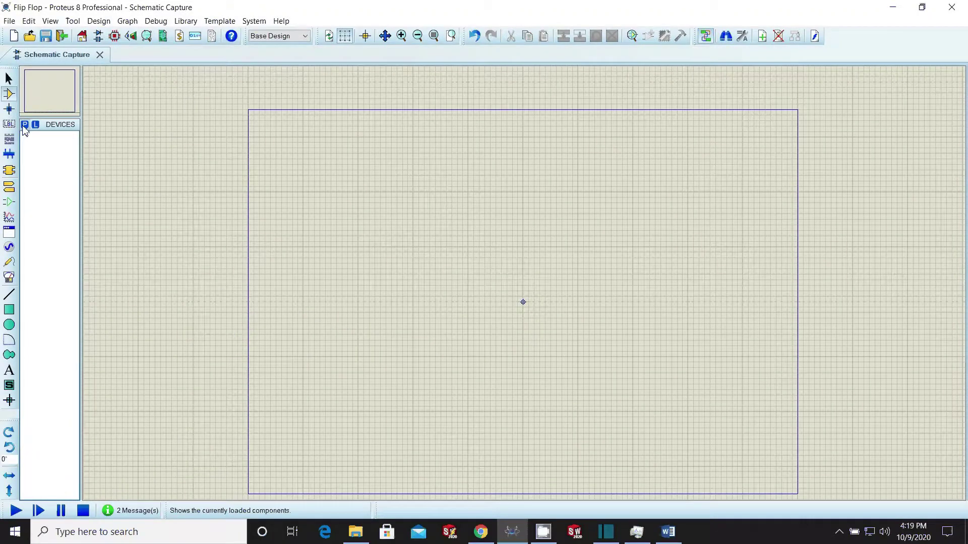
Search devices for bc547, add BC547BP, and place it on the sheet as Q1
left_click(24, 125)
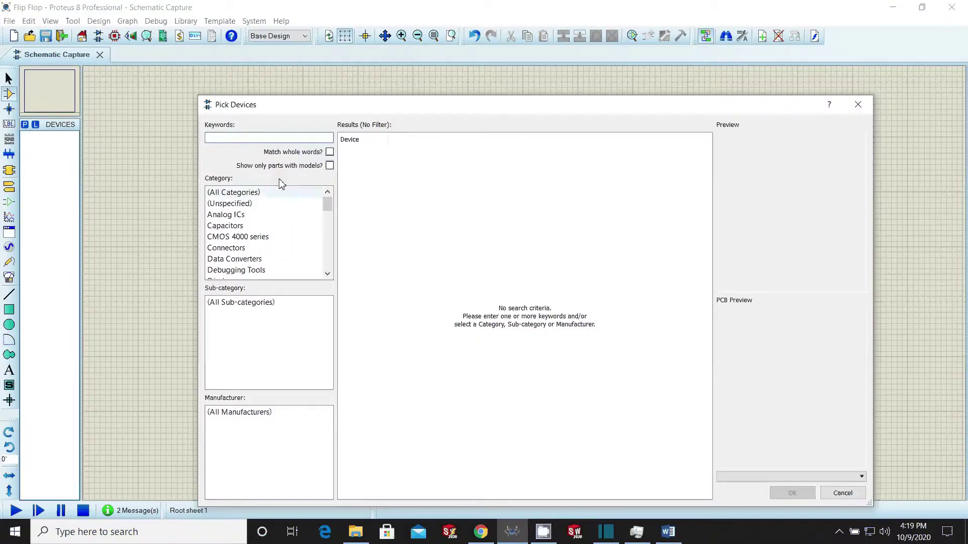
type("bc")
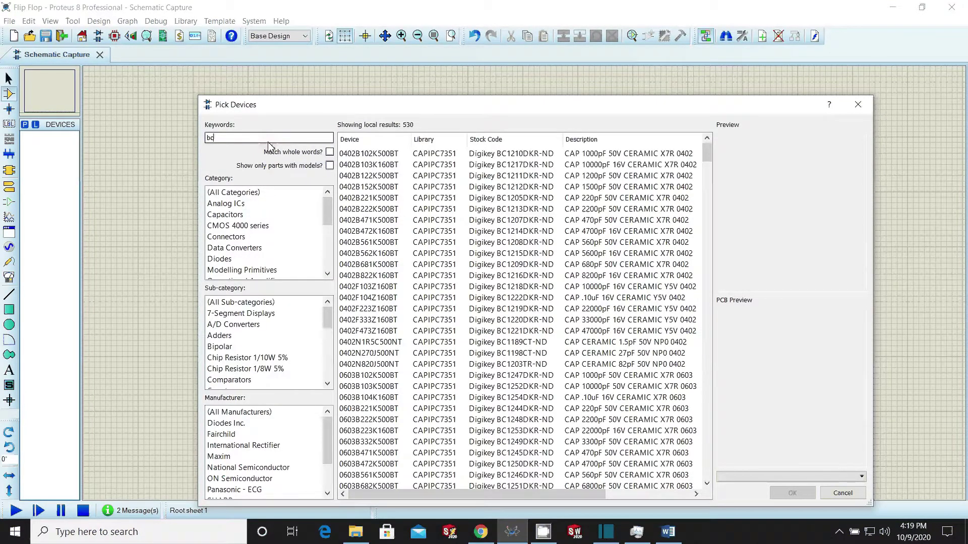
type("547")
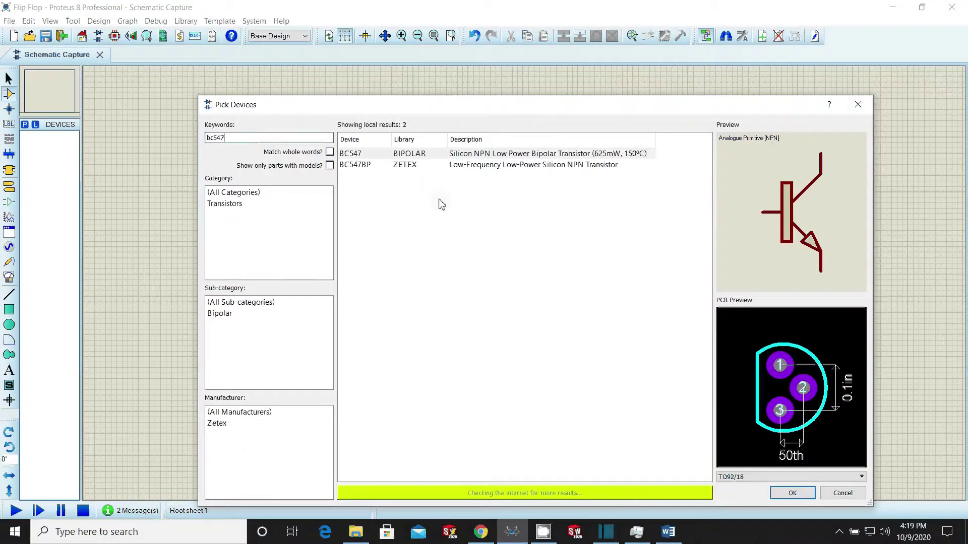
left_click(579, 167)
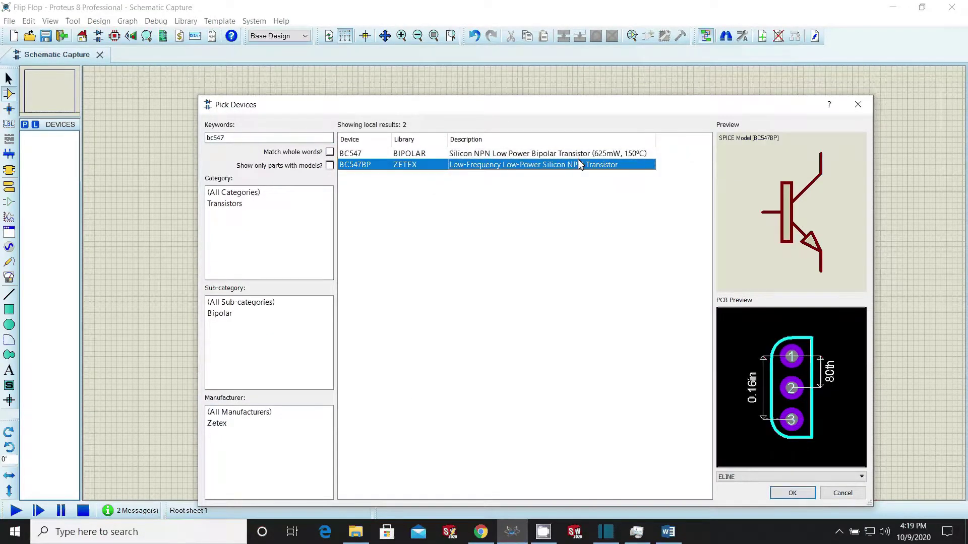
left_click(580, 158)
left_click(580, 165)
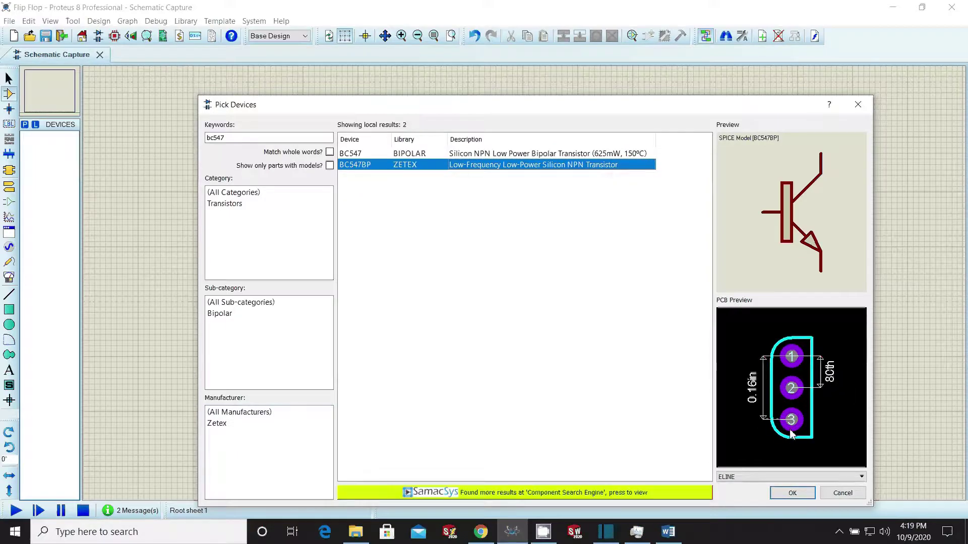
left_click(793, 494)
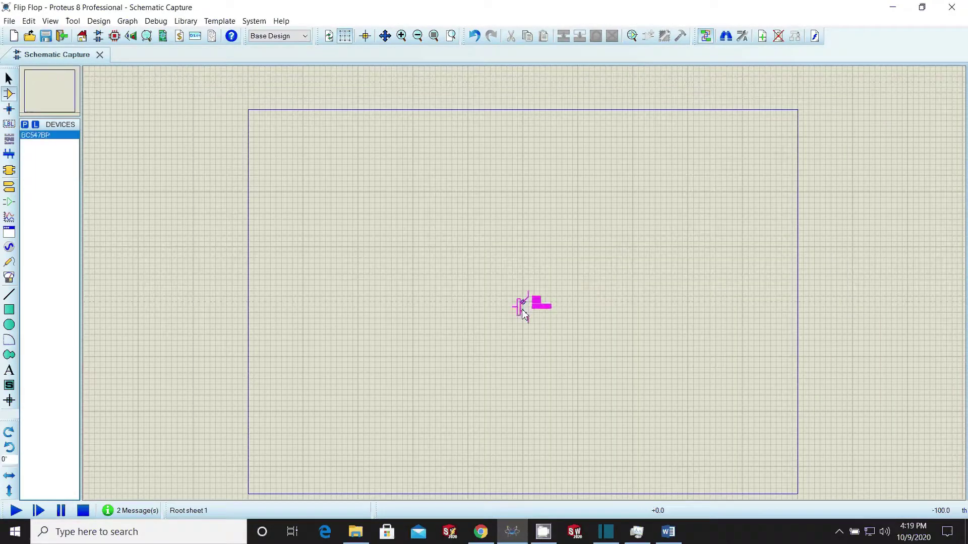
scroll(524, 287, "up", 3)
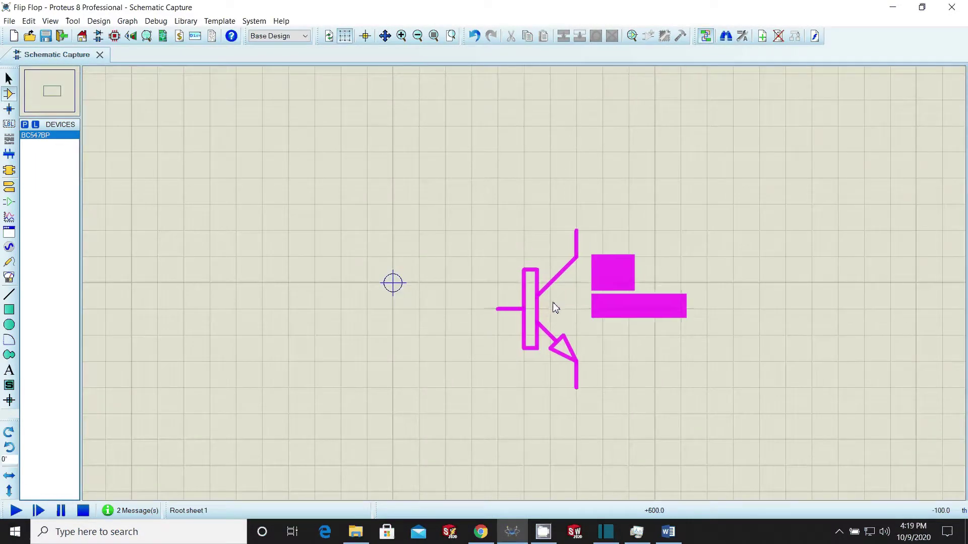
left_click(615, 309)
scroll(523, 287, "up", 1)
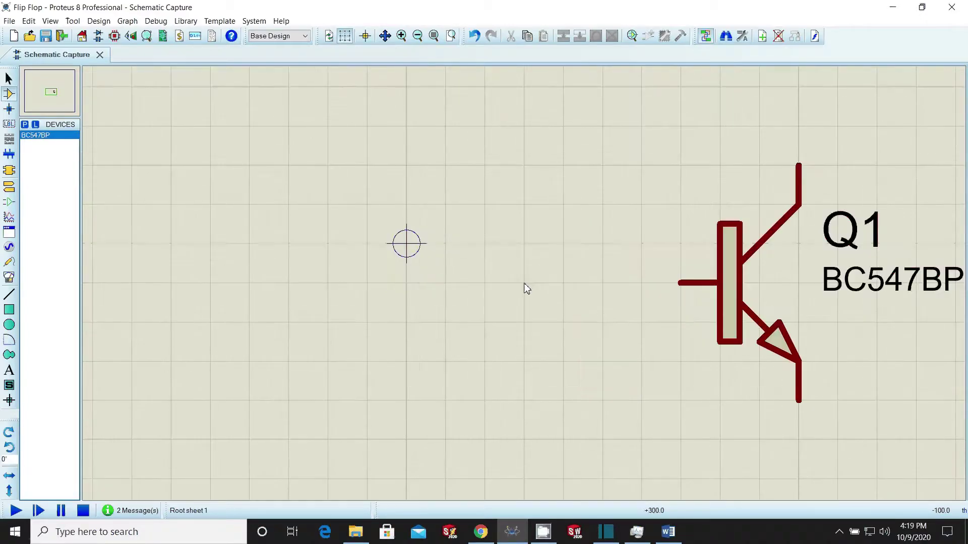
scroll(523, 285, "down", 2)
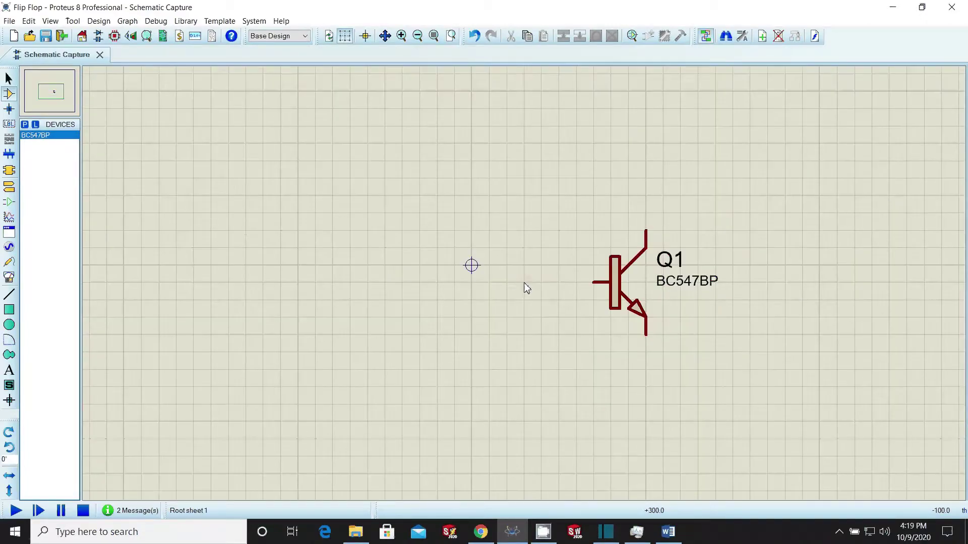
Place a second BC547BP left of Q1 as Q2 and X-mirror it to face Q1
left_click(41, 135)
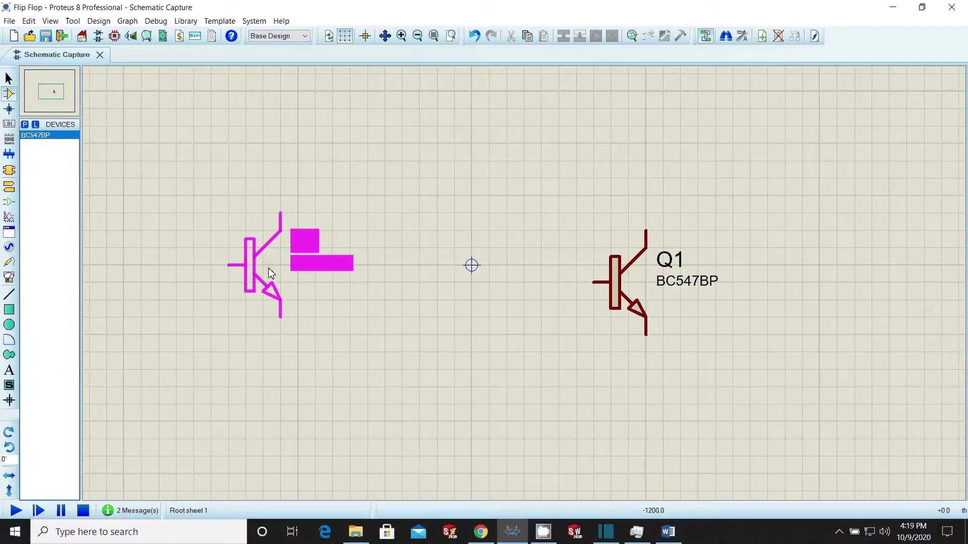
left_click(263, 282)
left_click(259, 274)
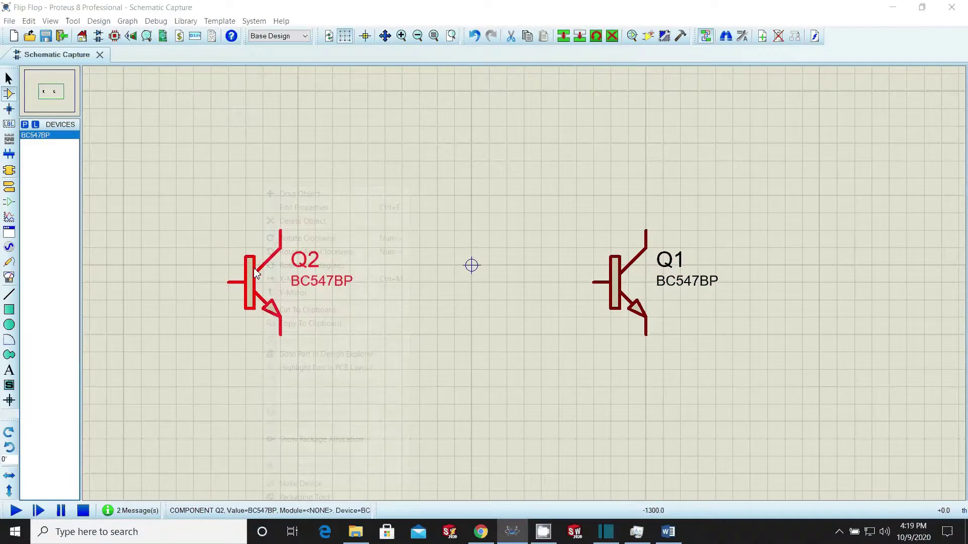
right_click(263, 274)
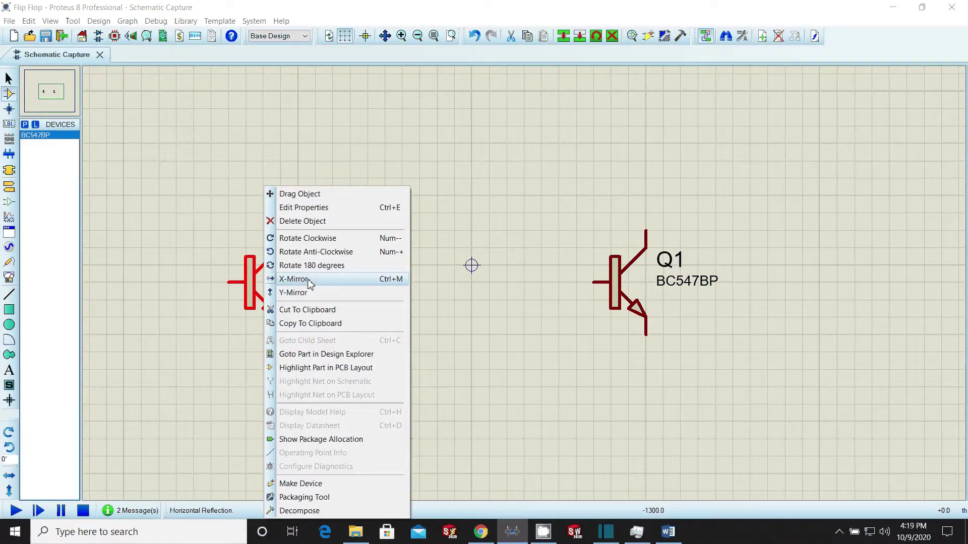
left_click(294, 279)
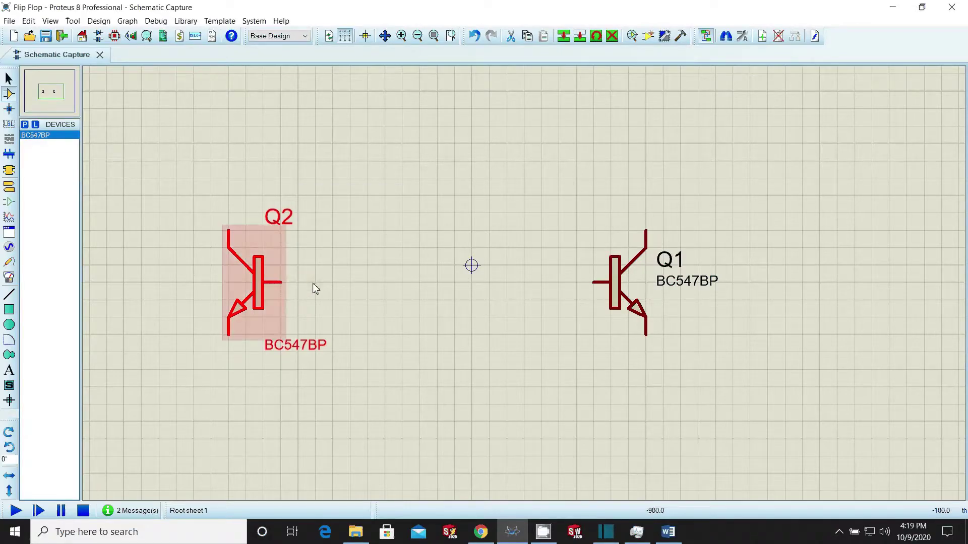
Move Q2's reference and BC547BP labels to the left side of the transistor
scroll(316, 288, "up", 1)
scroll(526, 289, "down", 5)
scroll(526, 288, "up", 4)
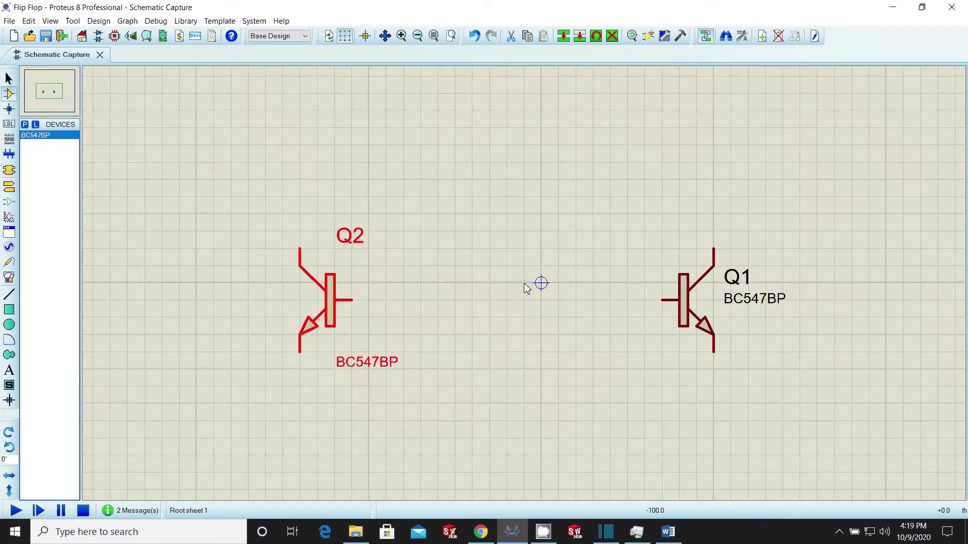
right_click(432, 154)
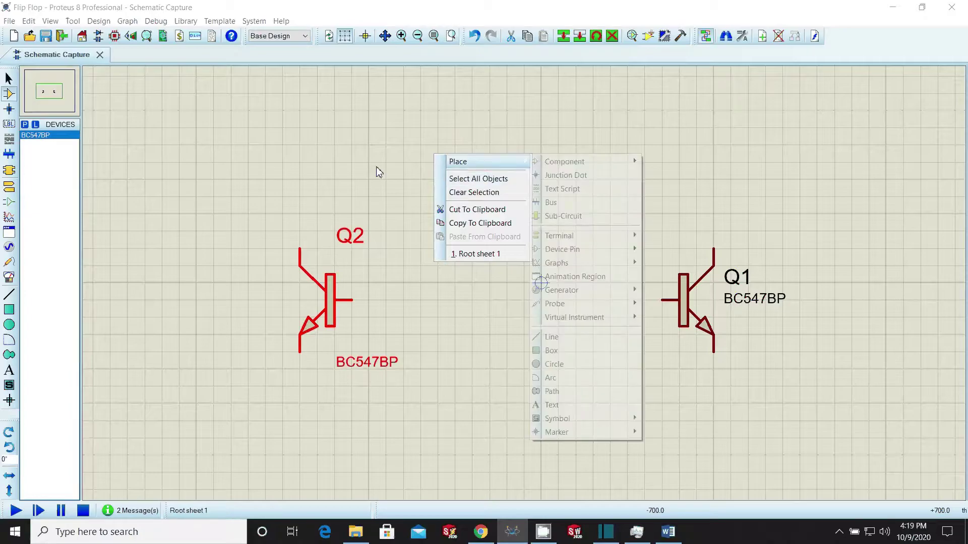
left_click(355, 162)
left_click(355, 241)
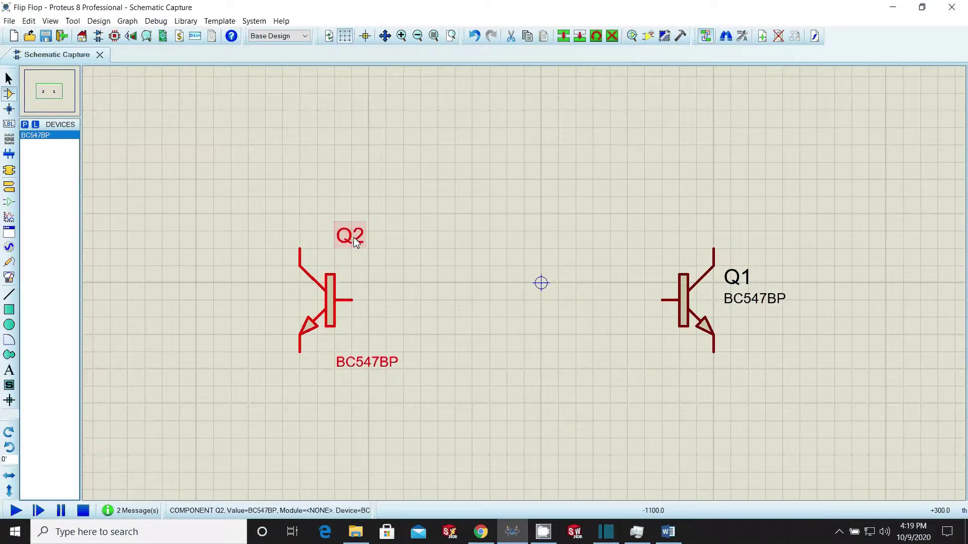
left_click_drag(361, 250, 378, 267)
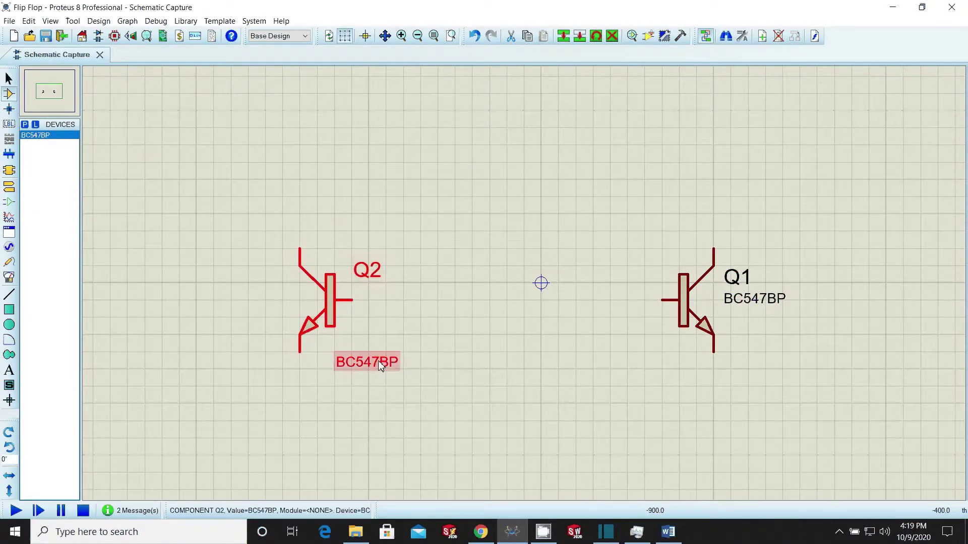
left_click_drag(383, 362, 214, 278)
double_click(354, 279)
key("Escape")
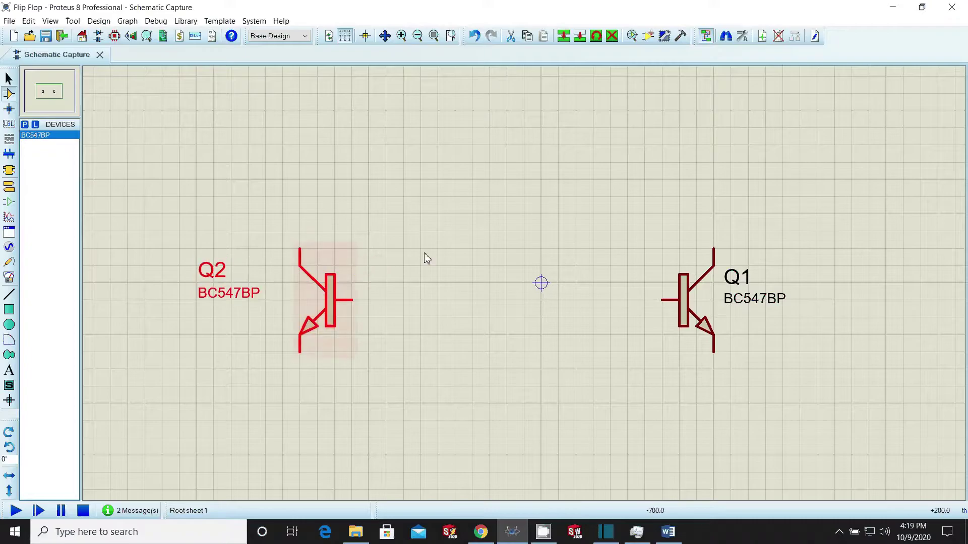
left_click(430, 288)
left_click(25, 125)
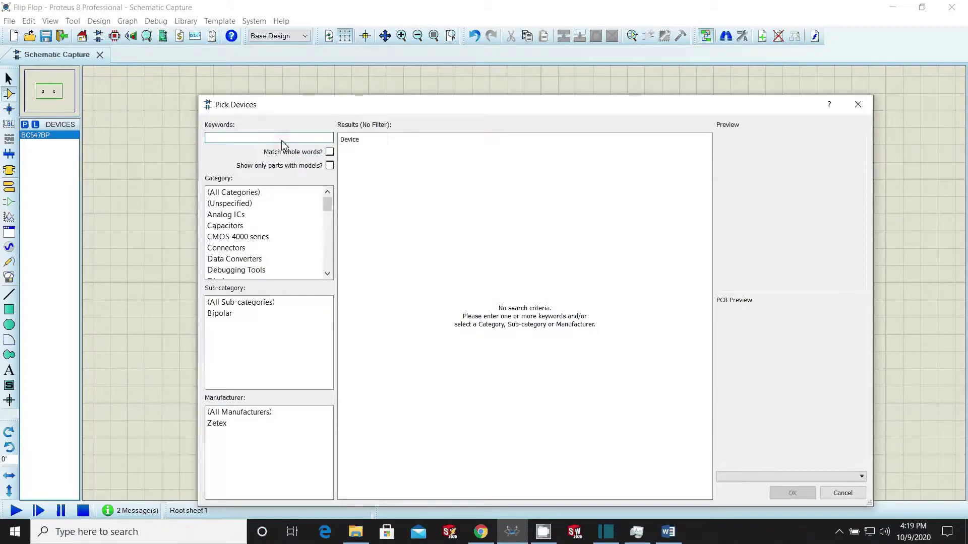
Filter devices to Resistors, 0.6W Metal Film, and take MINRES130R for placing
left_click_drag(326, 207, 330, 239)
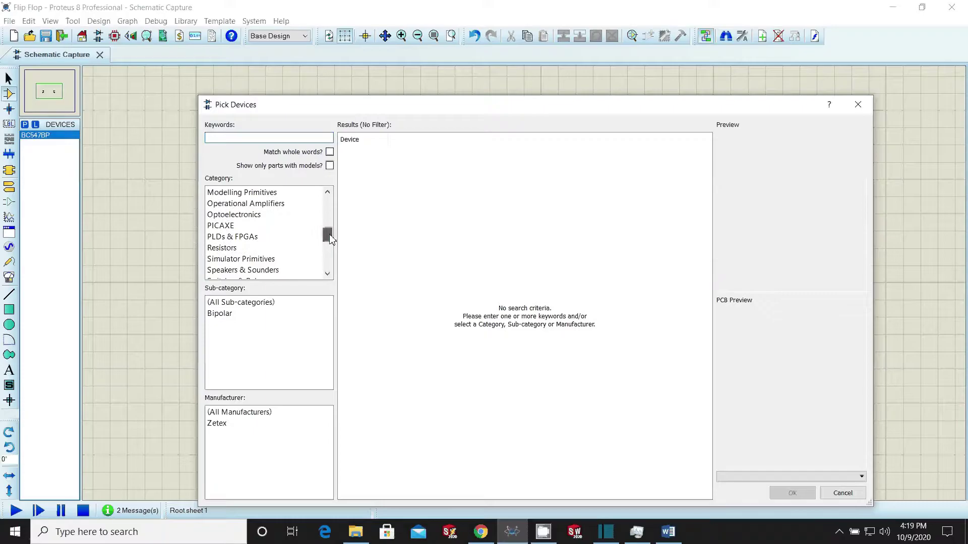
left_click(290, 248)
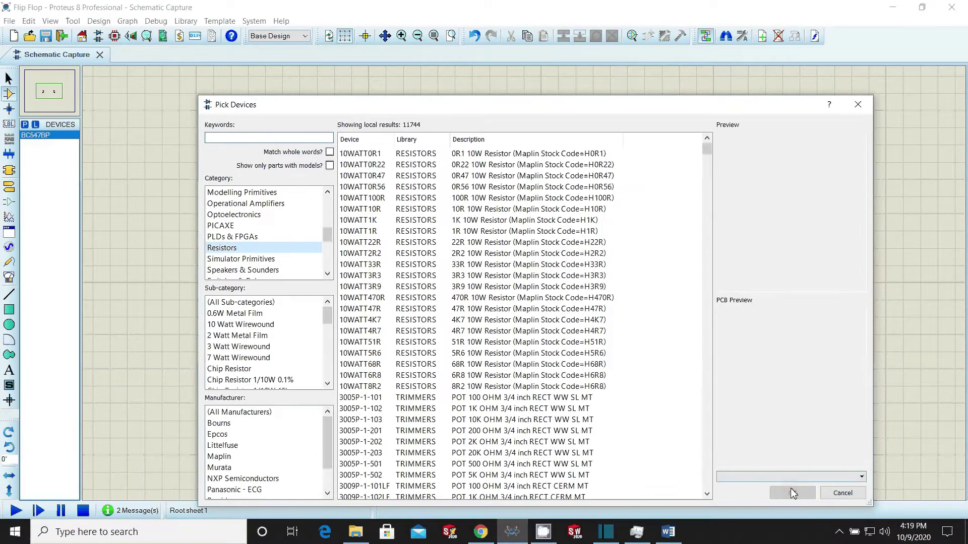
left_click(238, 314)
double_click(411, 310)
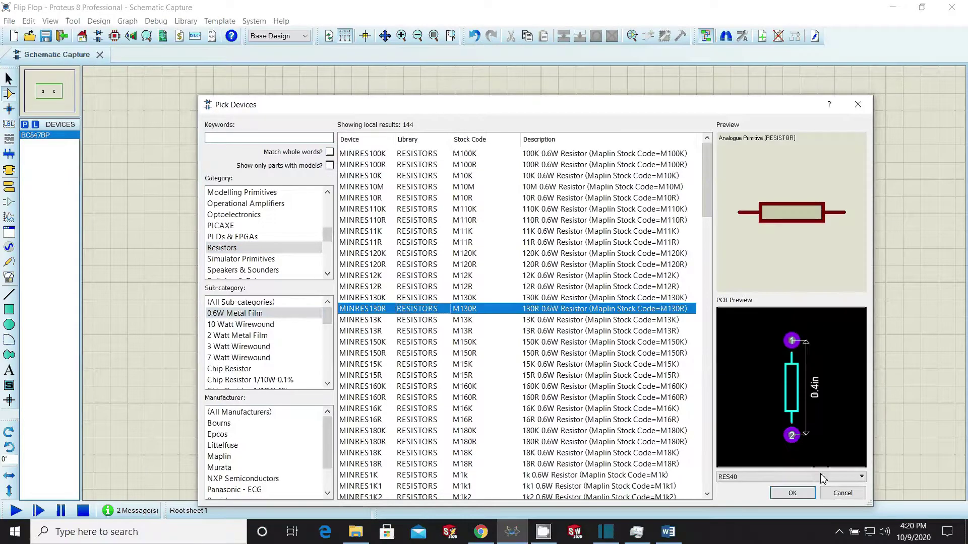
Place resistor R1 above Q2, rotated to stand vertically
left_click(425, 158)
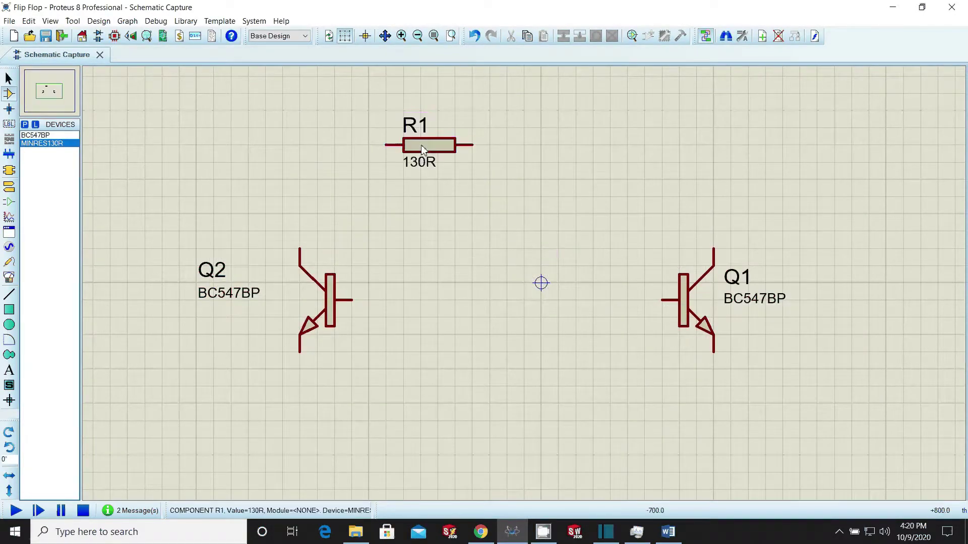
right_click(568, 139)
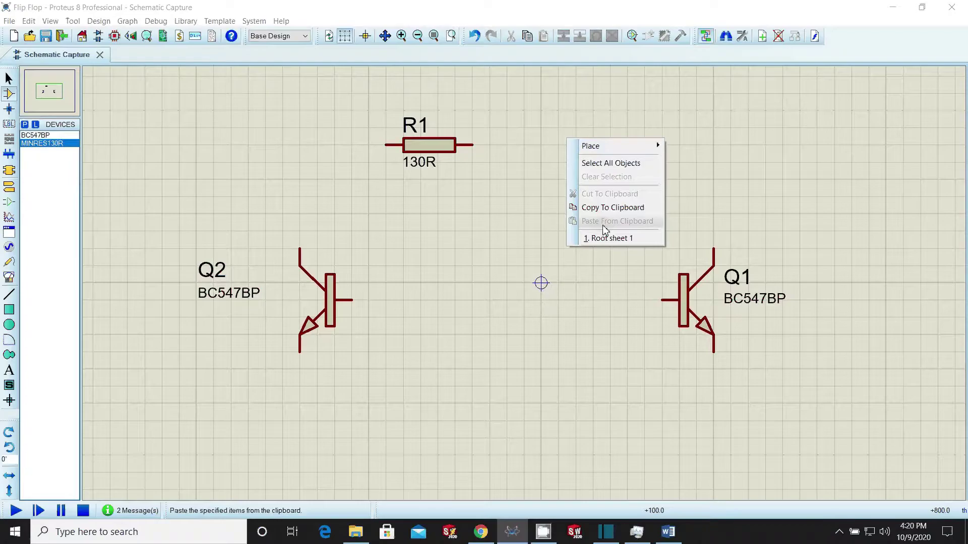
right_click(441, 142)
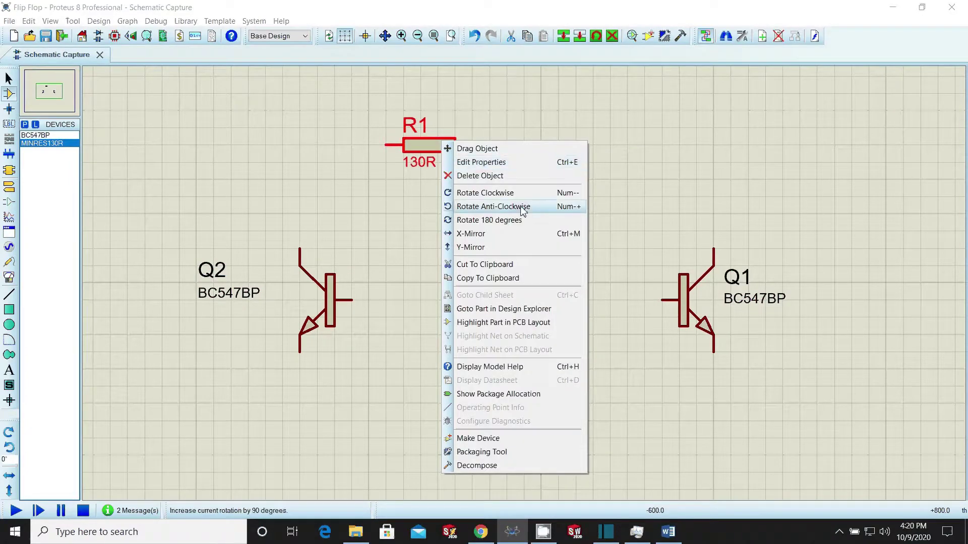
left_click(506, 193)
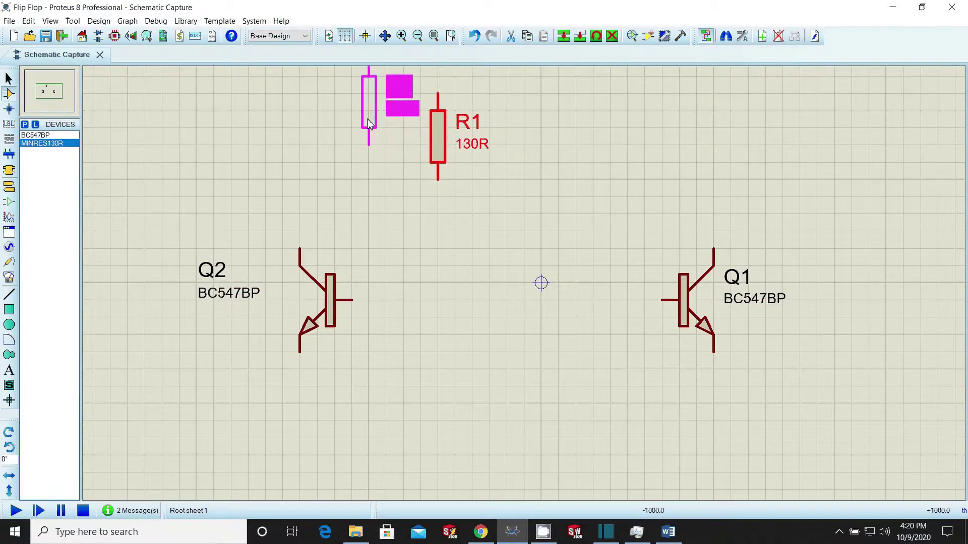
left_click(388, 116)
scroll(527, 288, "up", 2)
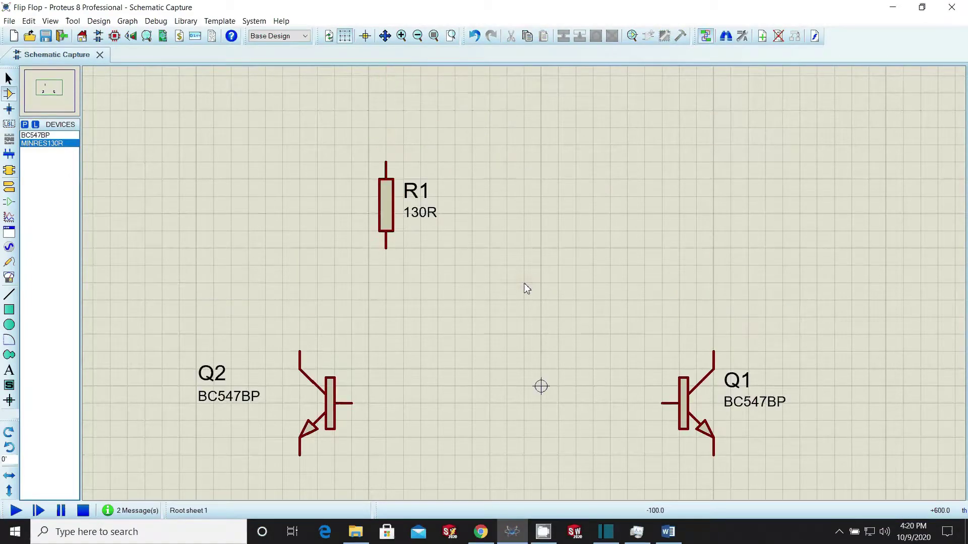
scroll(526, 288, "down", 1)
Copy R1 and paste the copy above Q1 as resistor R2
right_click(436, 240)
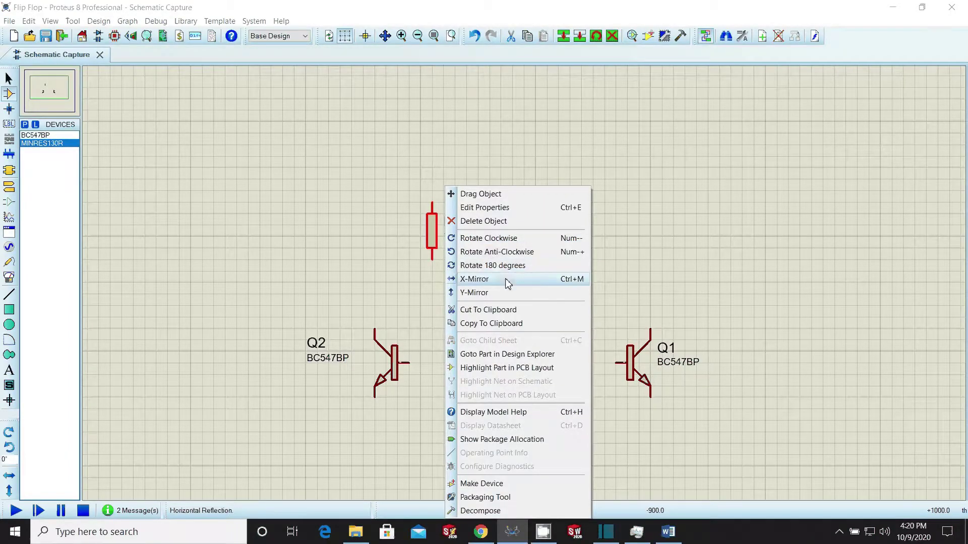
left_click(509, 325)
right_click(585, 217)
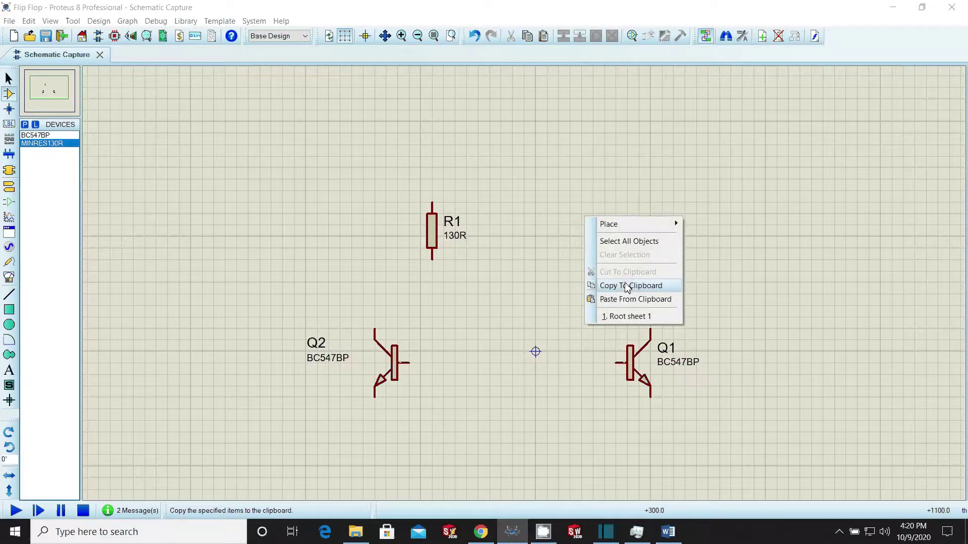
left_click(629, 299)
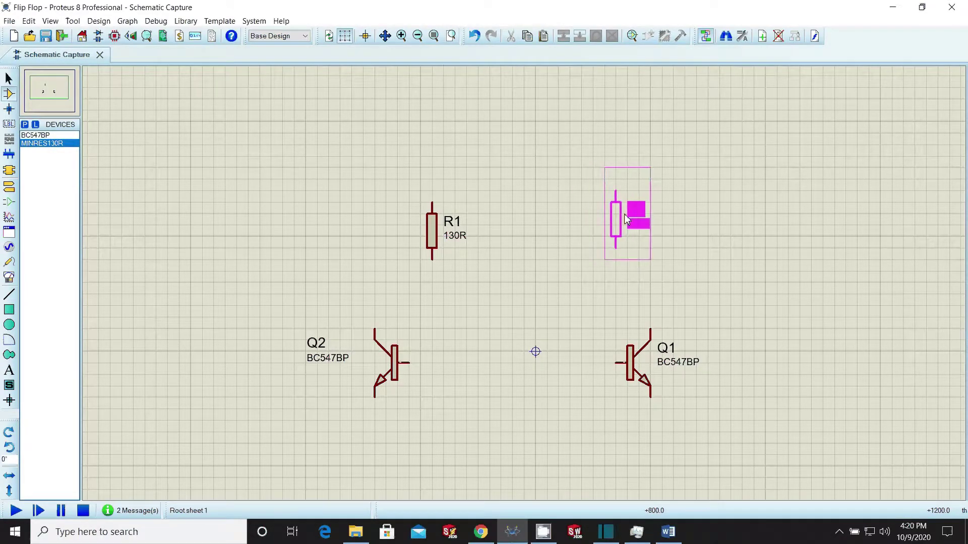
left_click(621, 225)
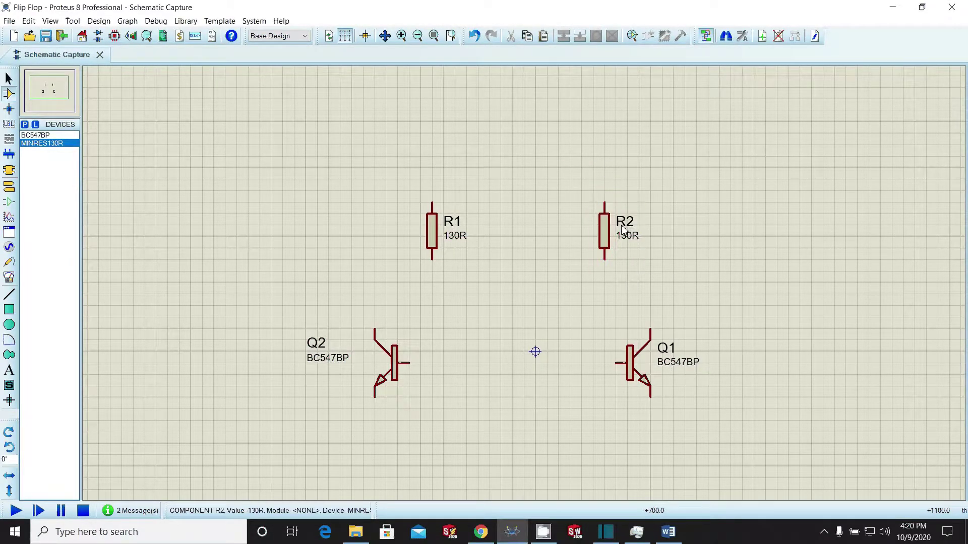
Edit the value strings of R1 and R2 to 10k
double_click(464, 237)
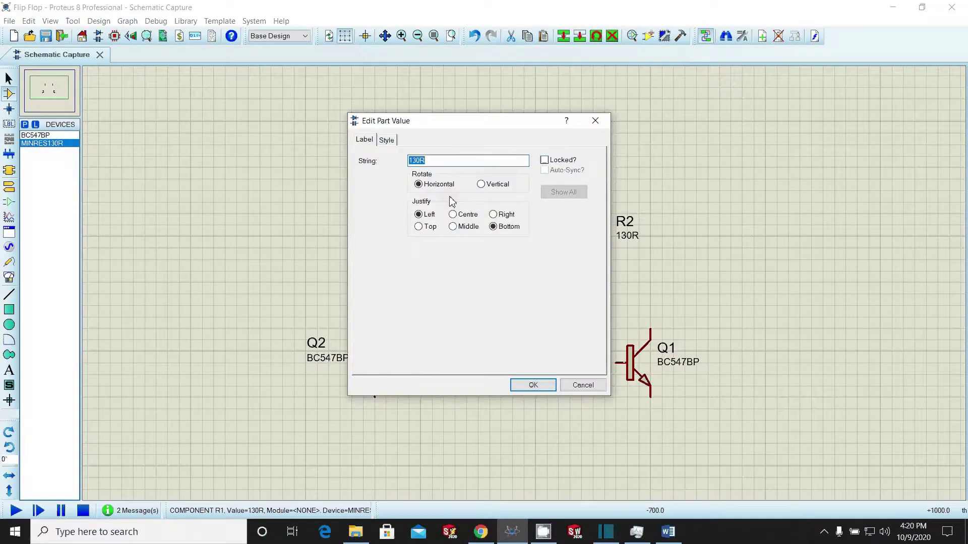
type("10k")
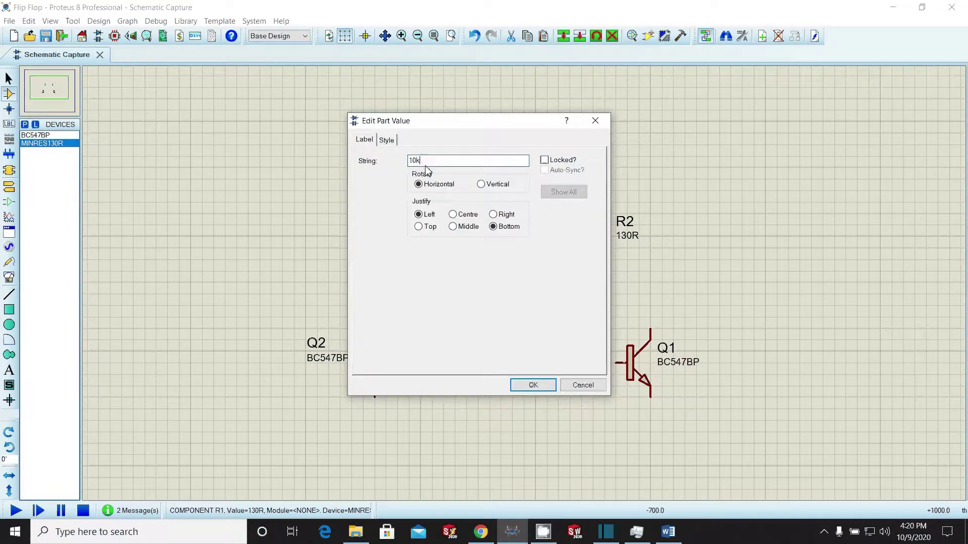
key("Return")
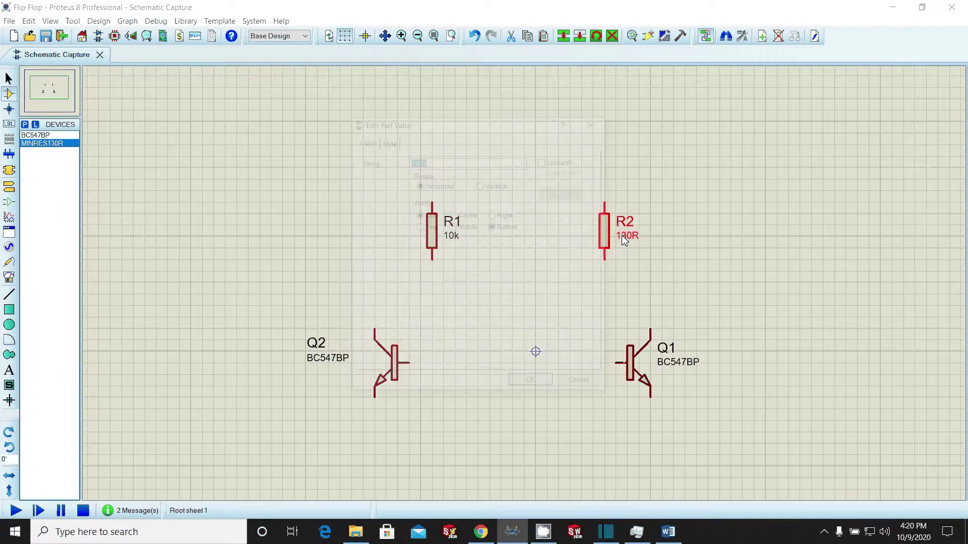
double_click(624, 236)
type("10k")
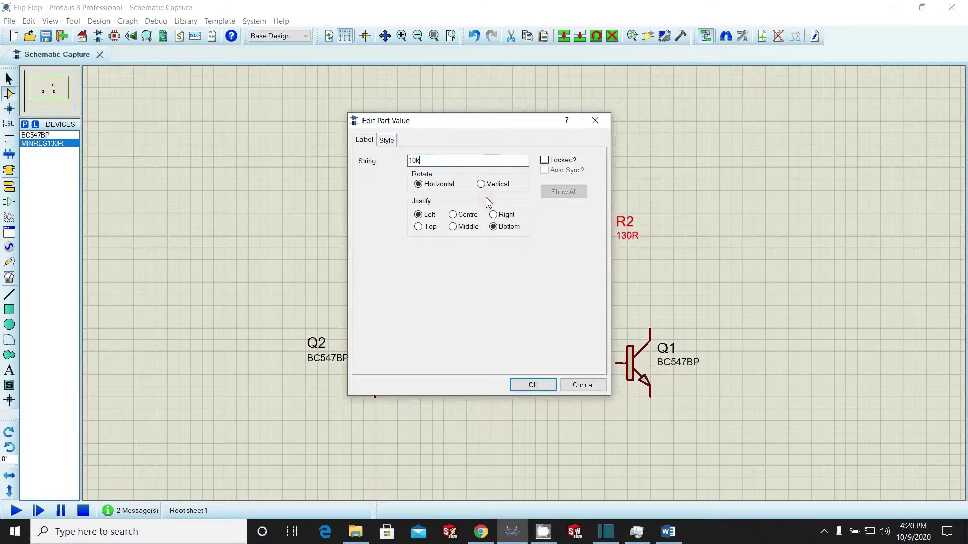
key("Return")
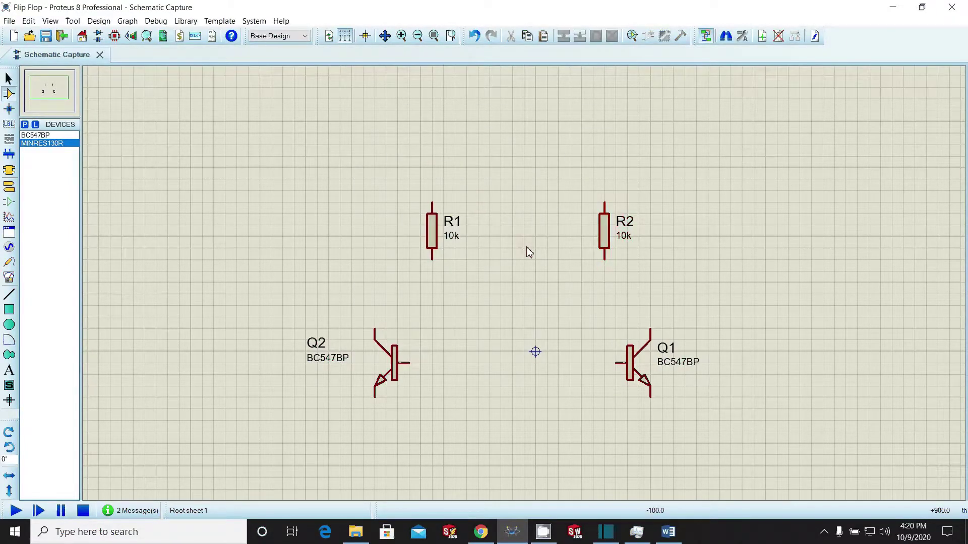
Browse the Capacitors category in Pick Devices across all sub-categories
left_click(25, 124)
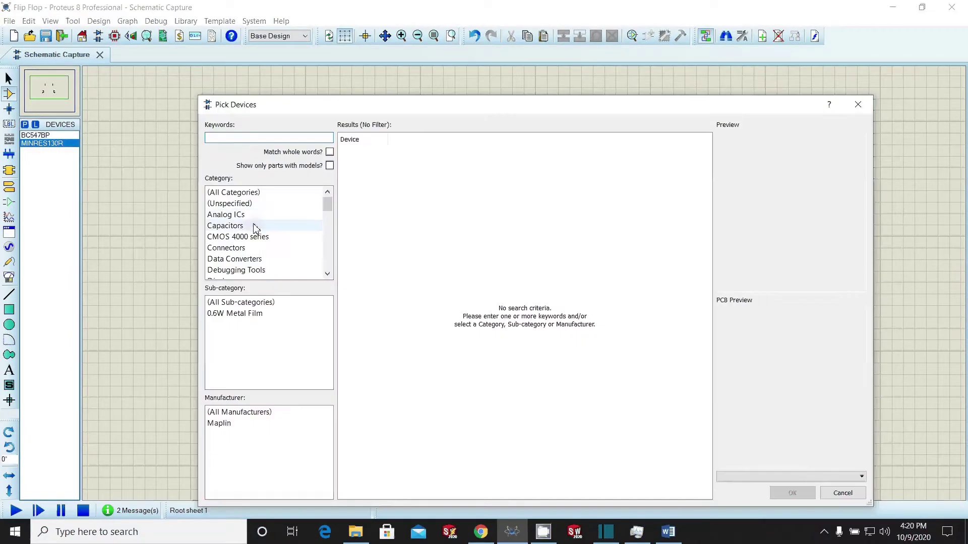
scroll(266, 259, "down", 1)
scroll(266, 259, "down", 2)
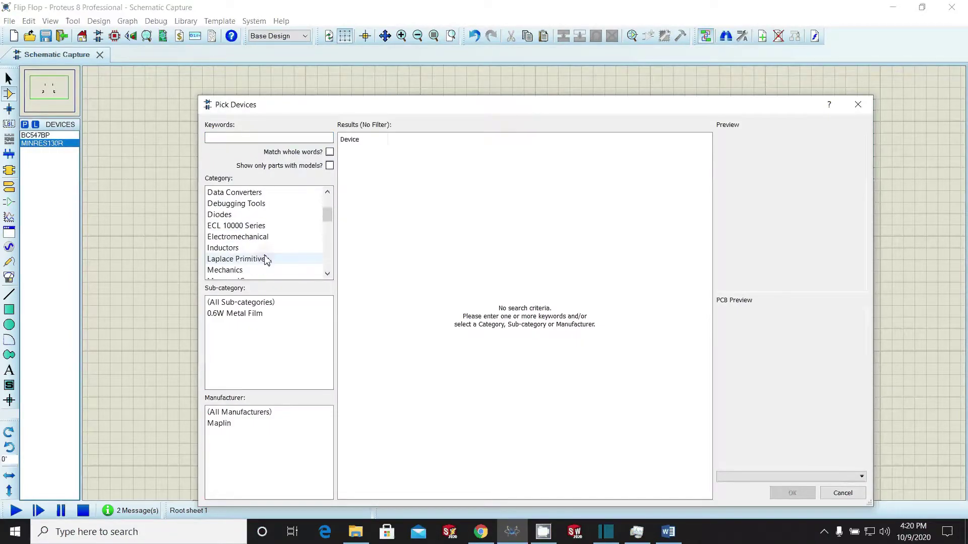
scroll(267, 259, "down", 1)
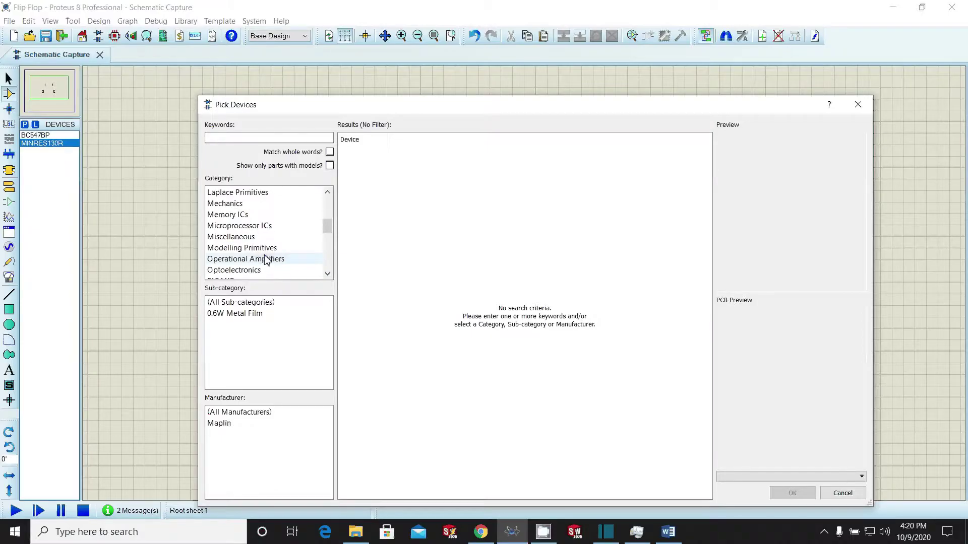
scroll(266, 259, "down", 1)
scroll(266, 259, "up", 3)
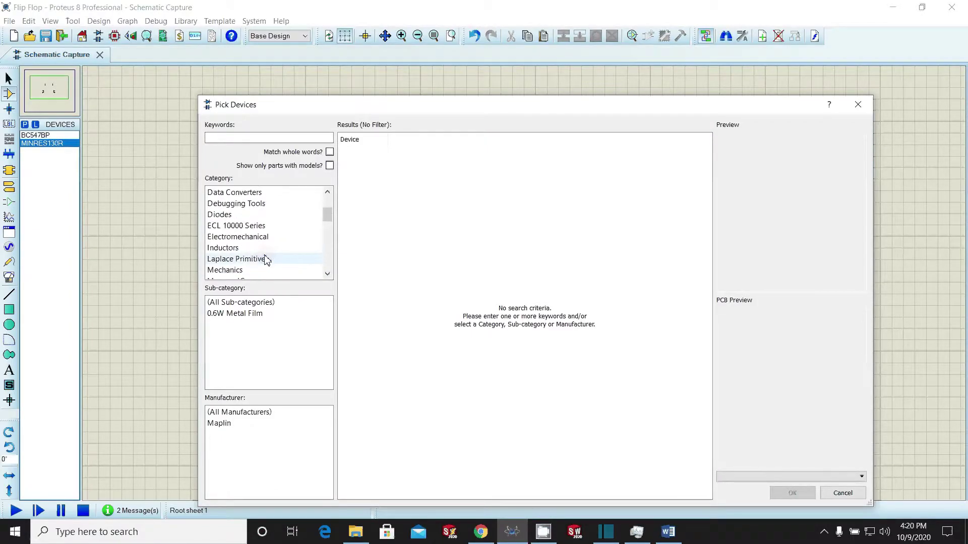
scroll(267, 259, "up", 1)
left_click(237, 192)
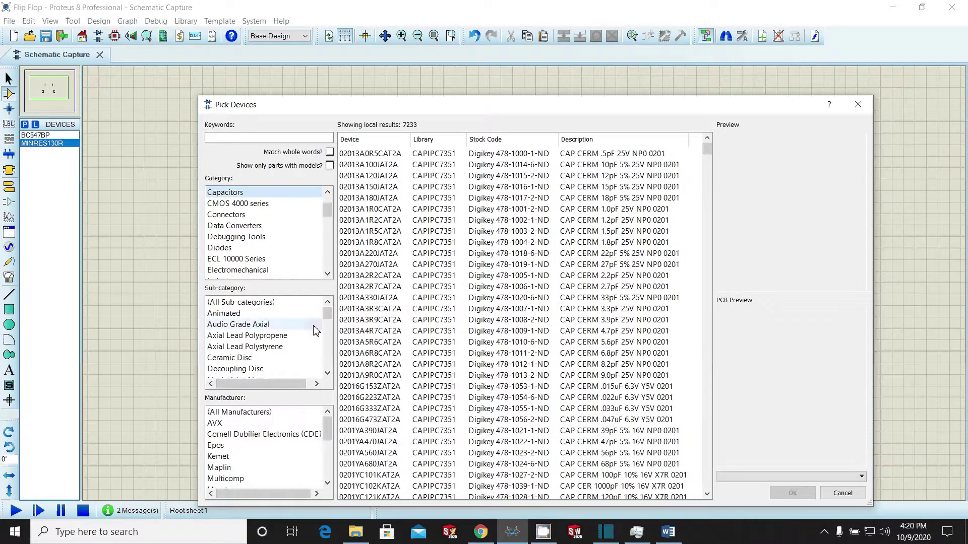
left_click(443, 331)
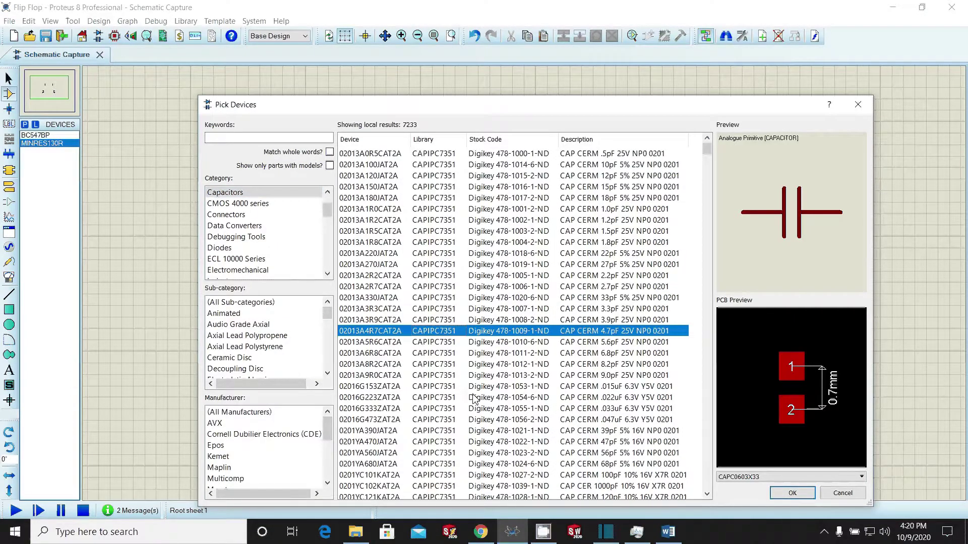
left_click(229, 315)
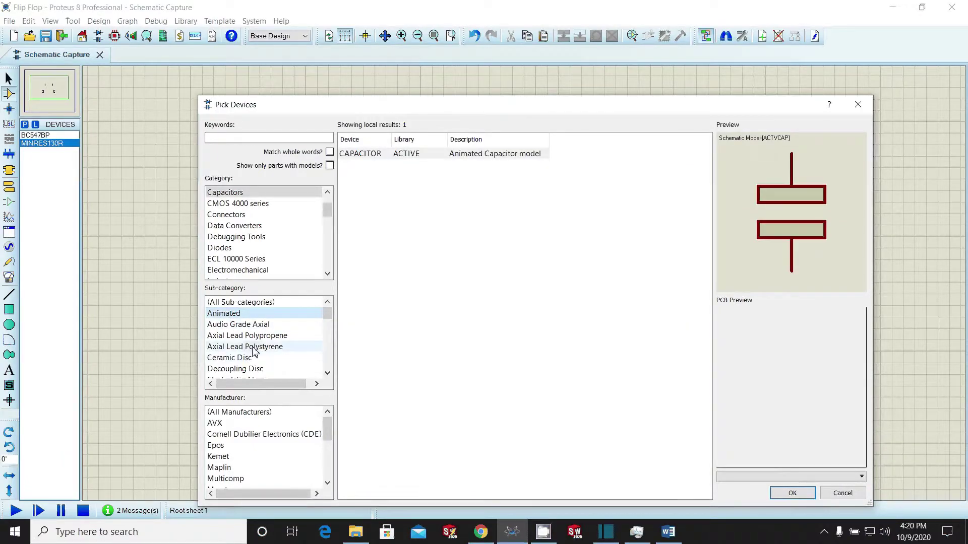
left_click(265, 303)
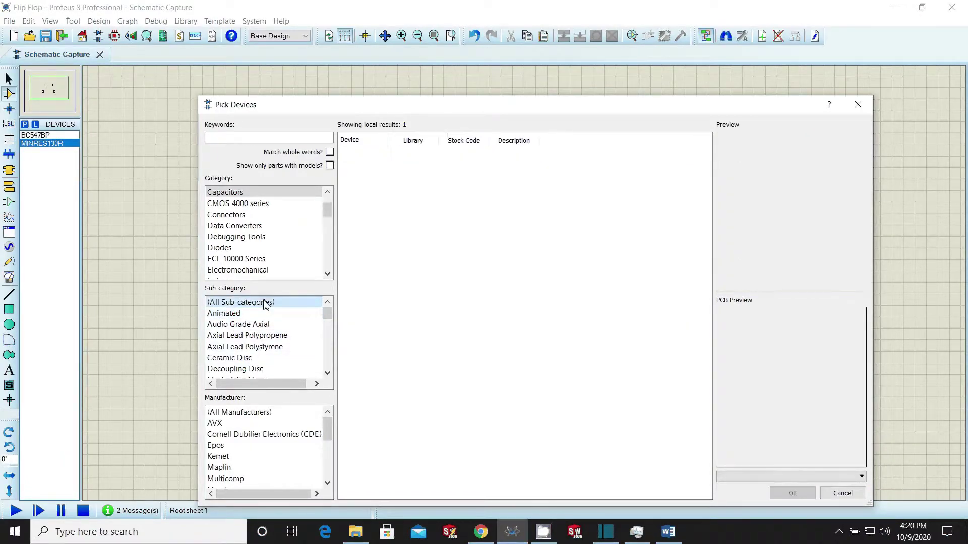
Select the 1.2pF capacitor 04025A1R2CAT2A and add it to the device list
left_click(553, 330)
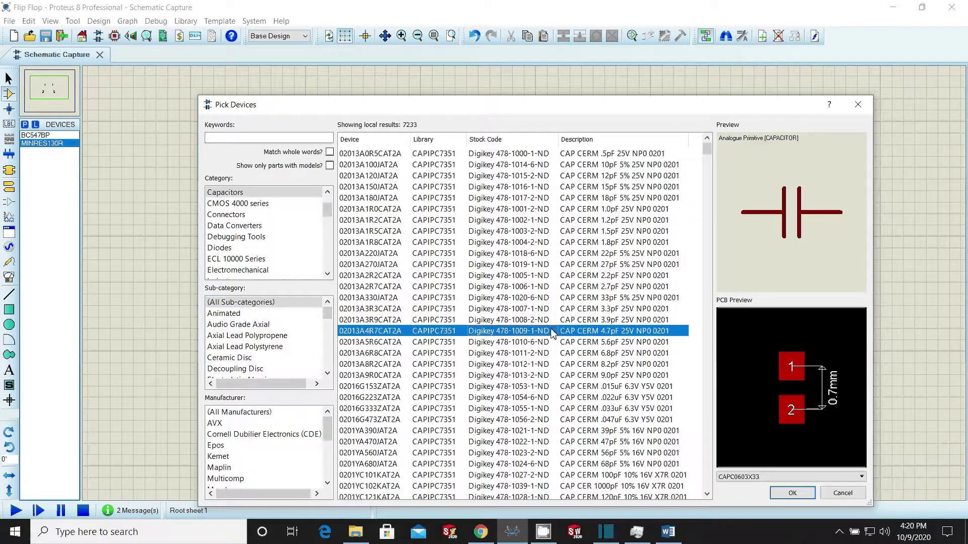
scroll(553, 333, "down", 10)
scroll(553, 333, "down", 13)
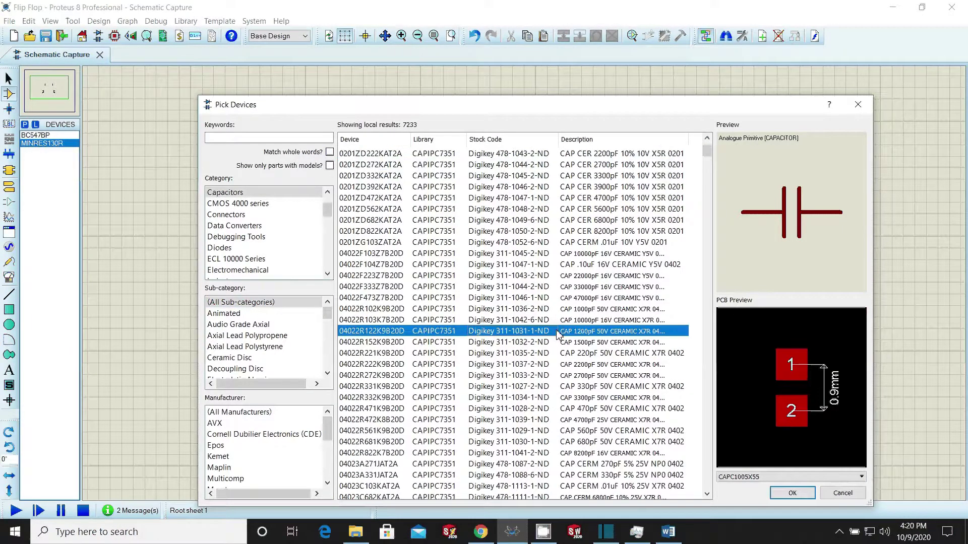
left_click(570, 343)
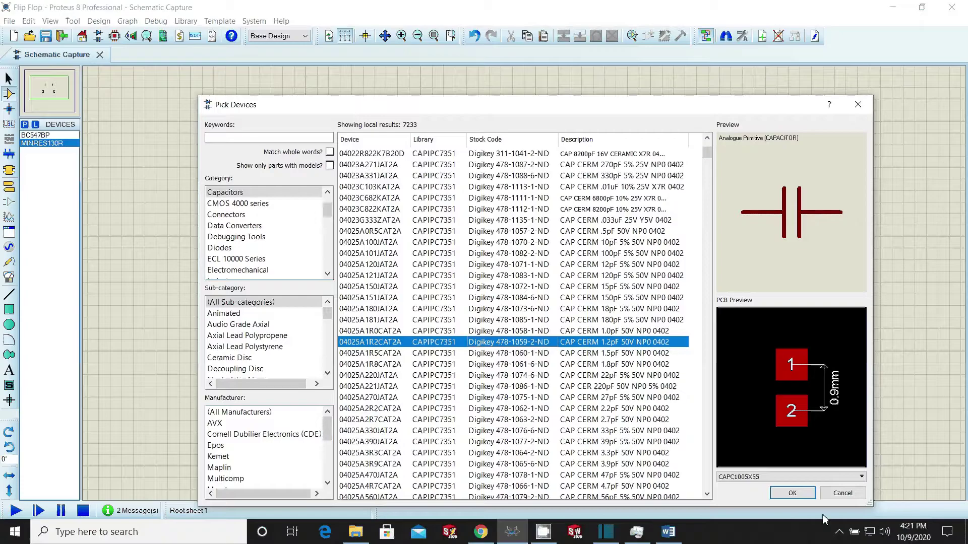
left_click(793, 494)
Place capacitors C1 between R1 and Q2, and C2 between R2 and Q1
left_click(514, 295)
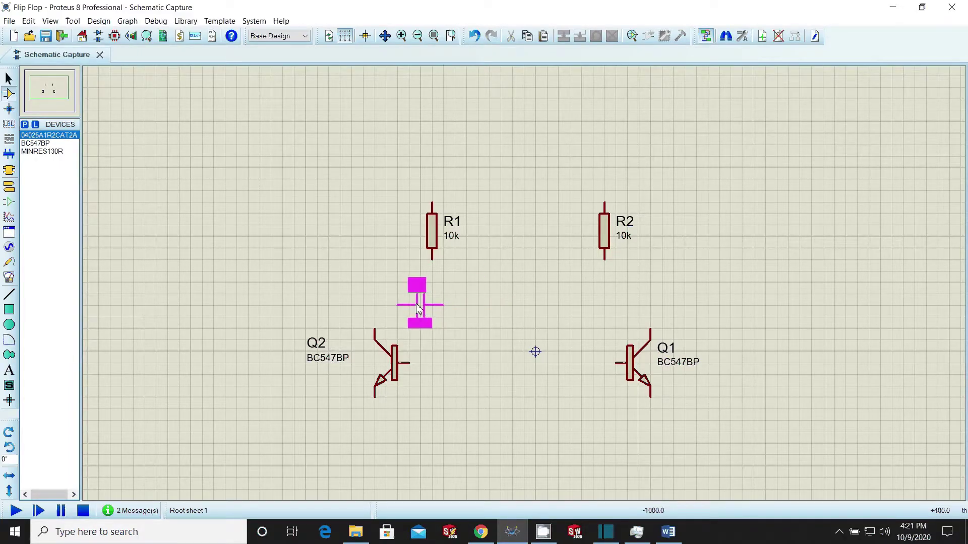
left_click(421, 310)
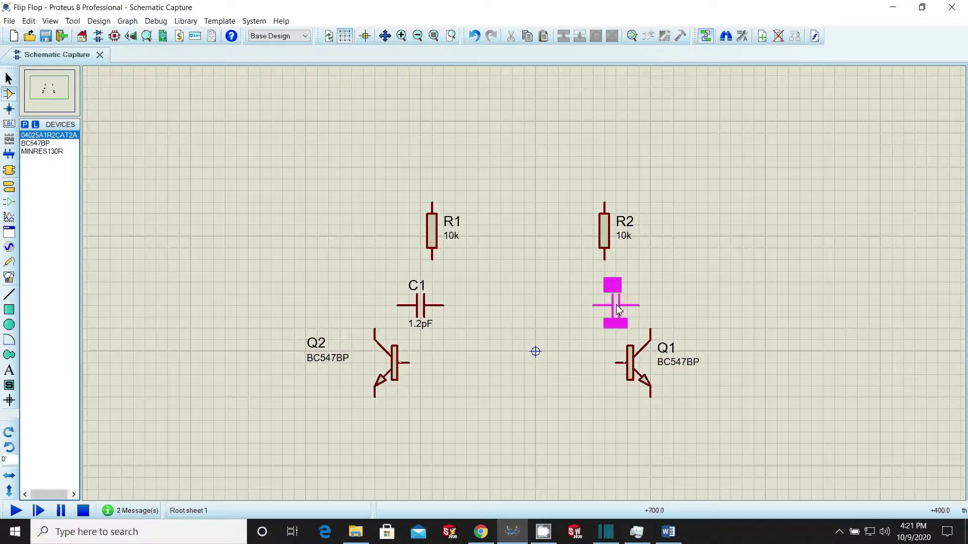
left_click(620, 305)
Reposition R2 closer to R1 and move C1 and C2 up above the transistors
left_click(602, 229)
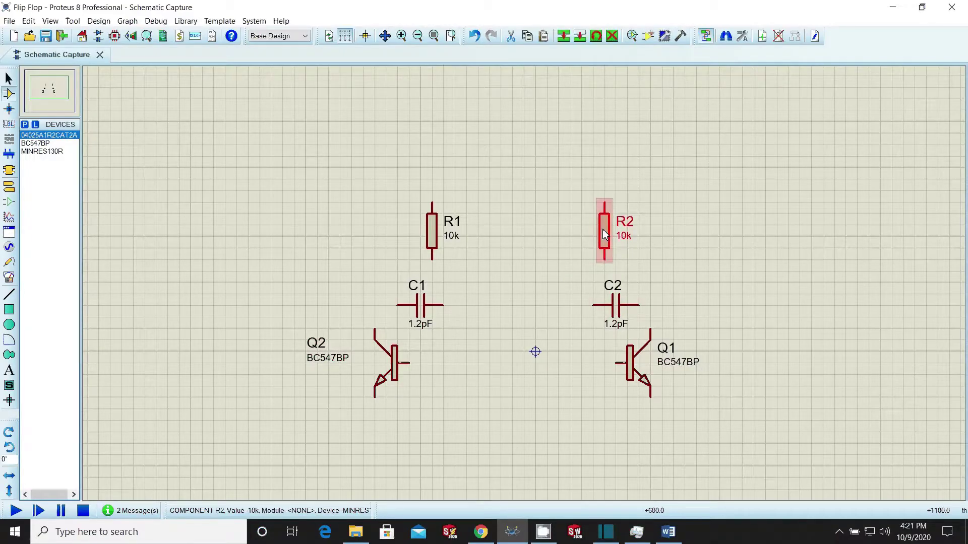
key("ctrl+c")
key("ctrl+v")
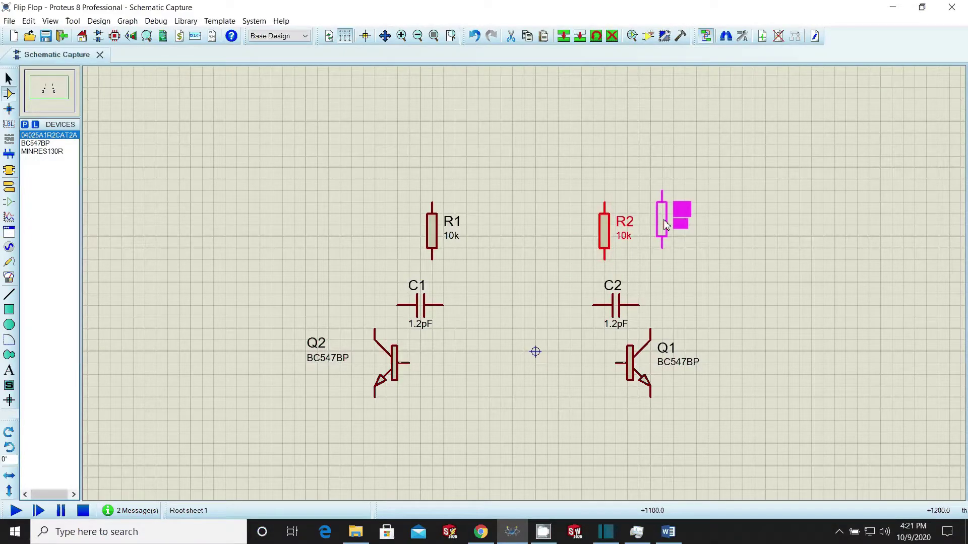
left_click(665, 226)
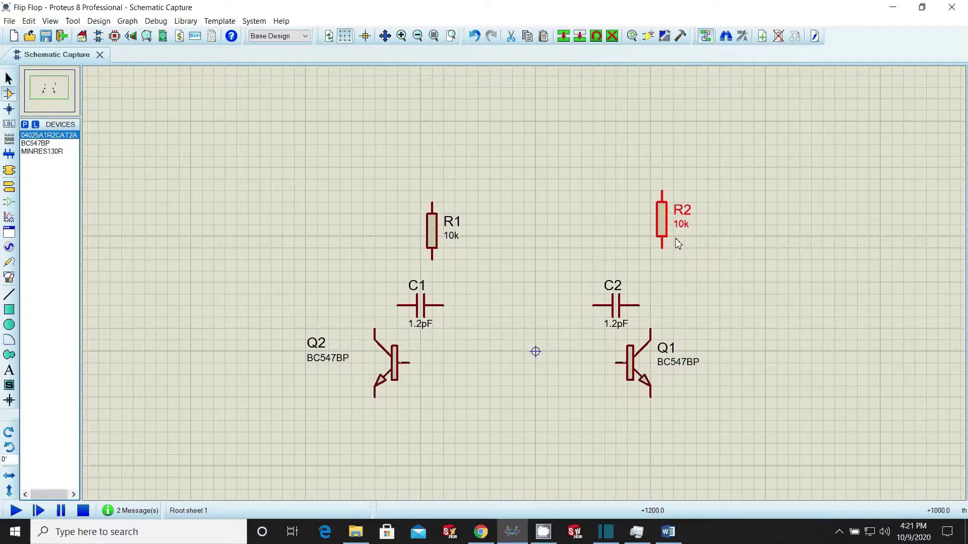
left_click_drag(656, 220, 556, 206)
left_click_drag(452, 218, 497, 196)
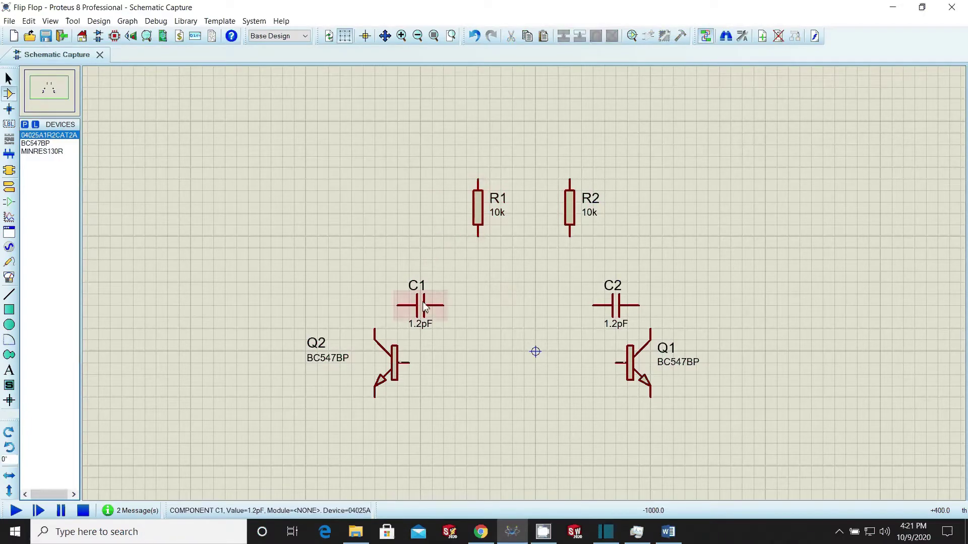
left_click_drag(424, 306, 401, 272)
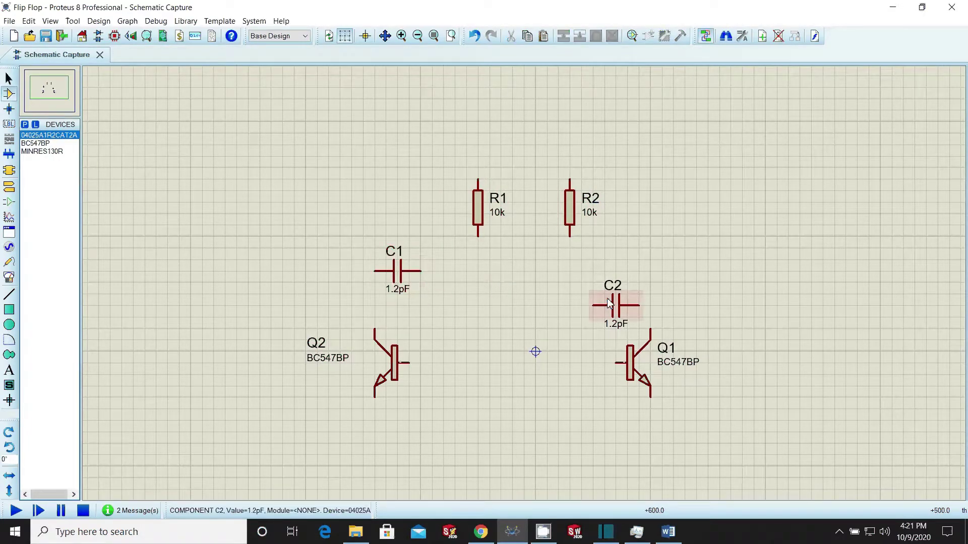
left_click_drag(608, 303, 629, 279)
Wire C2 to Q1's collector, C1 to Q2's collector, and R1/R2 bottoms to the capacitors
left_click(651, 271)
left_click(650, 328)
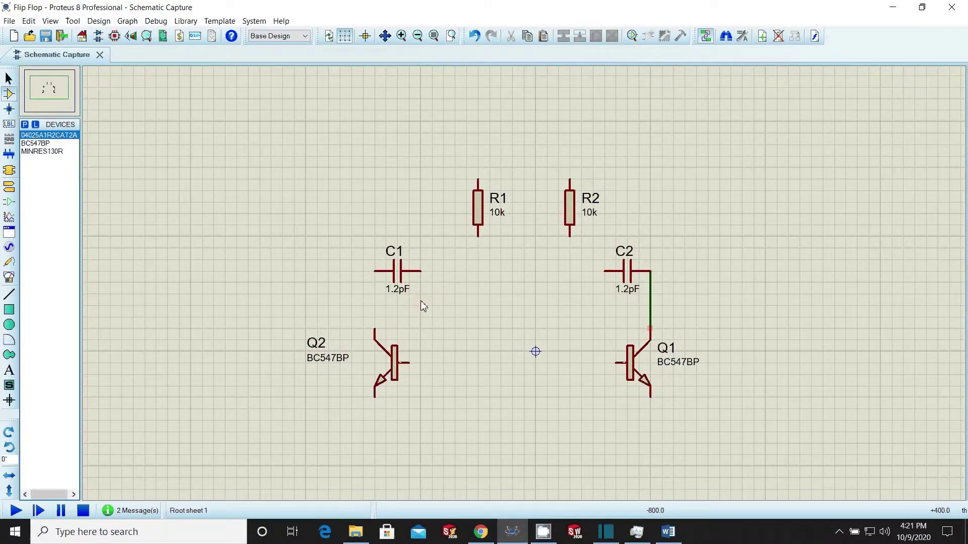
left_click(374, 272)
left_click(375, 330)
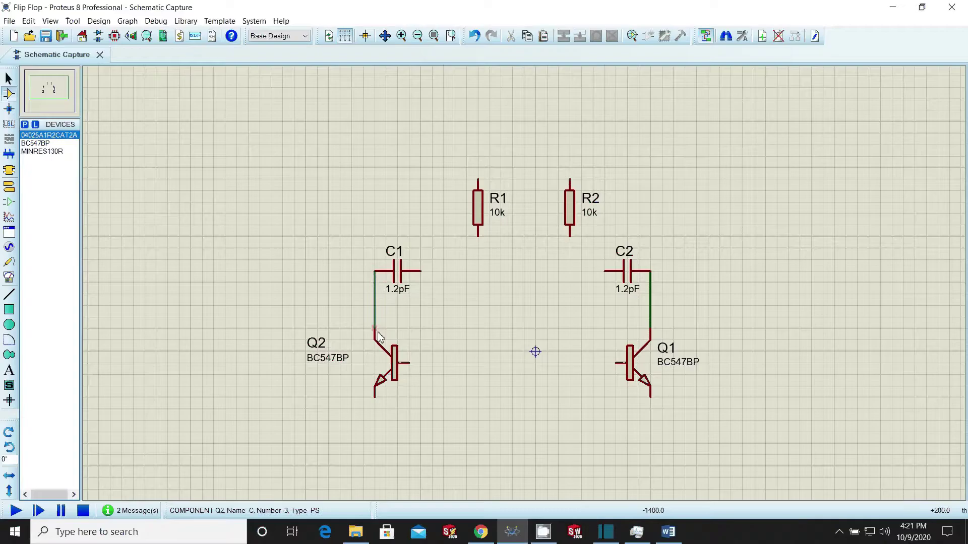
left_click(477, 236)
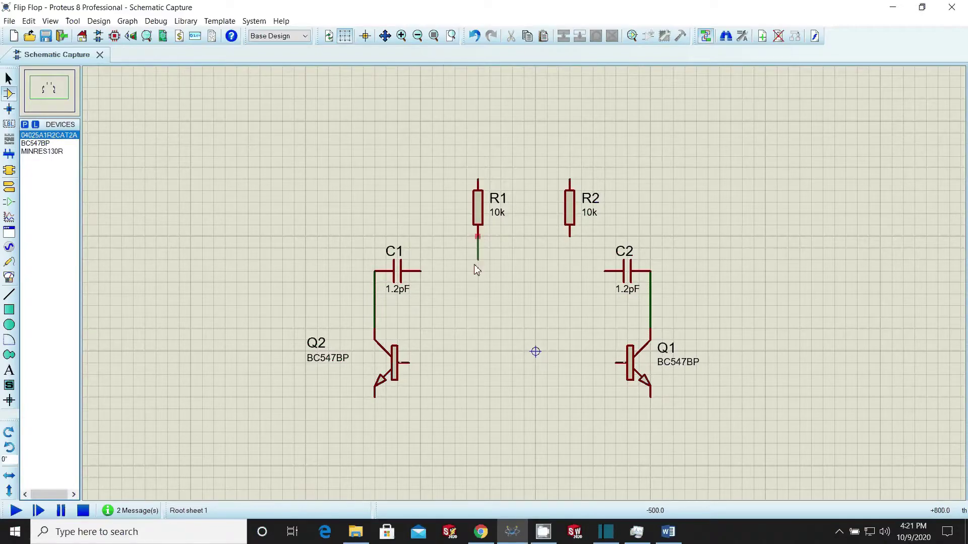
left_click(421, 271)
left_click(570, 236)
left_click(605, 271)
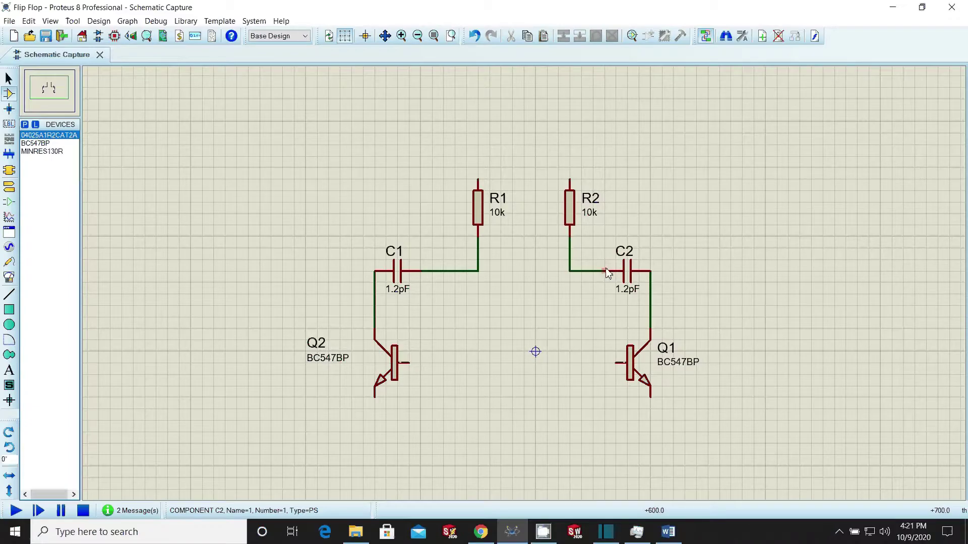
Cross-wire the R2–C2 node to Q2's base, R1–C1 node to Q1's base, and join both emitters
left_click(570, 272)
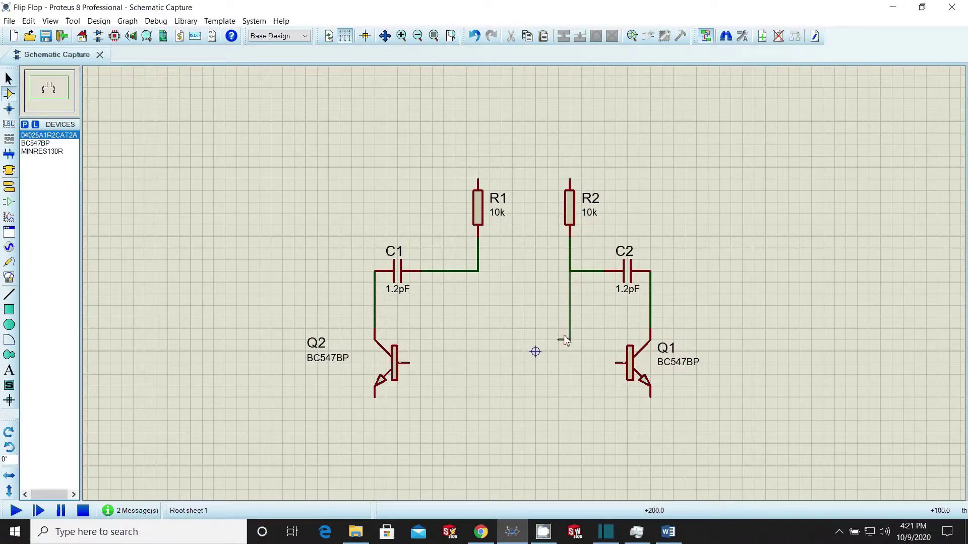
left_click(536, 275)
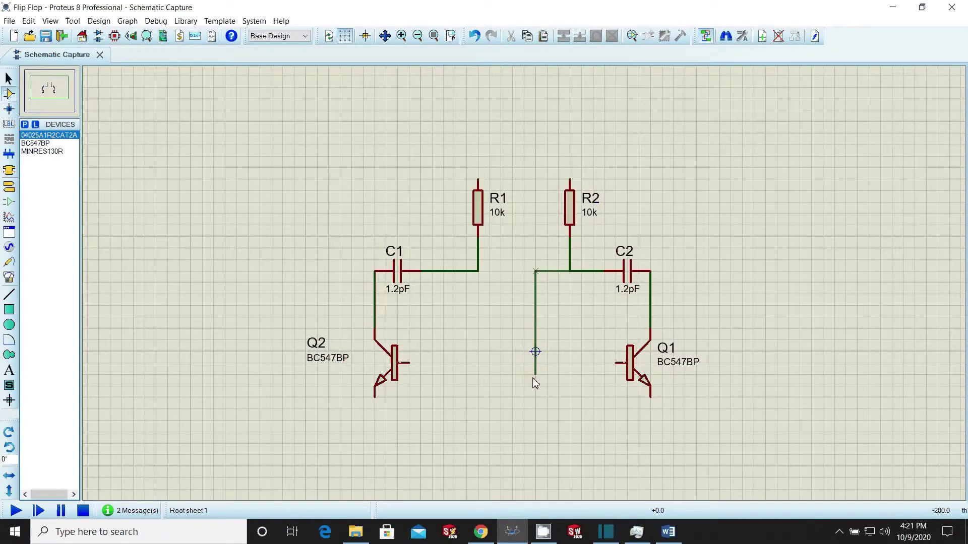
left_click(535, 352)
left_click(431, 352)
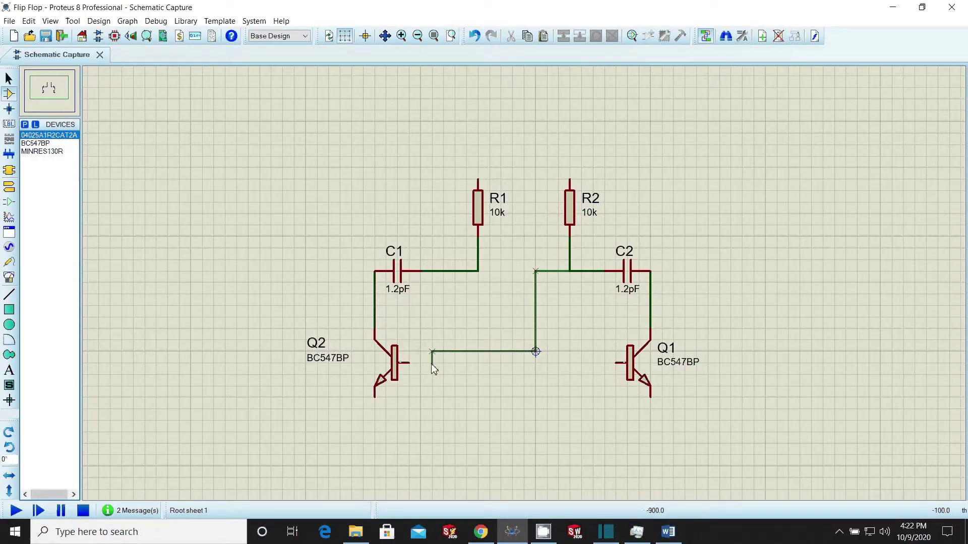
left_click(410, 362)
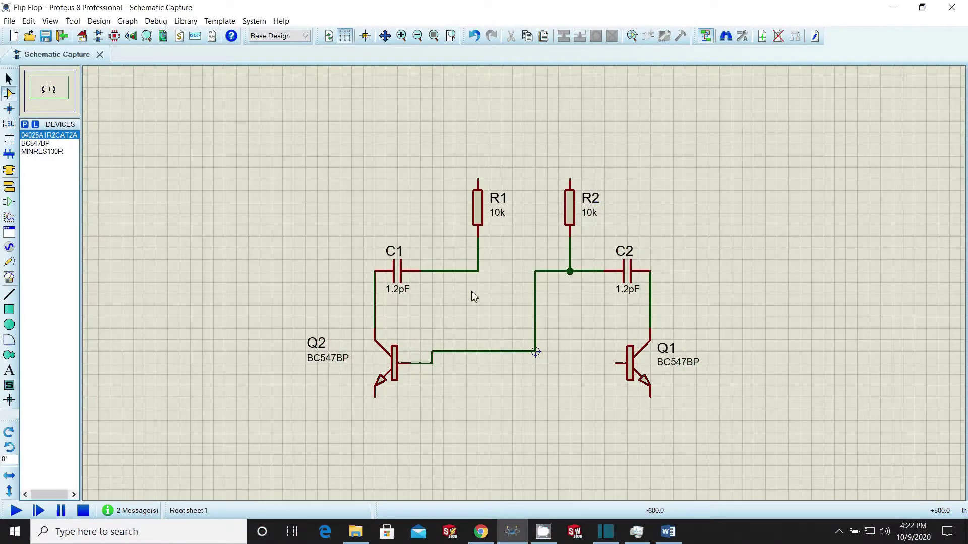
left_click(478, 272)
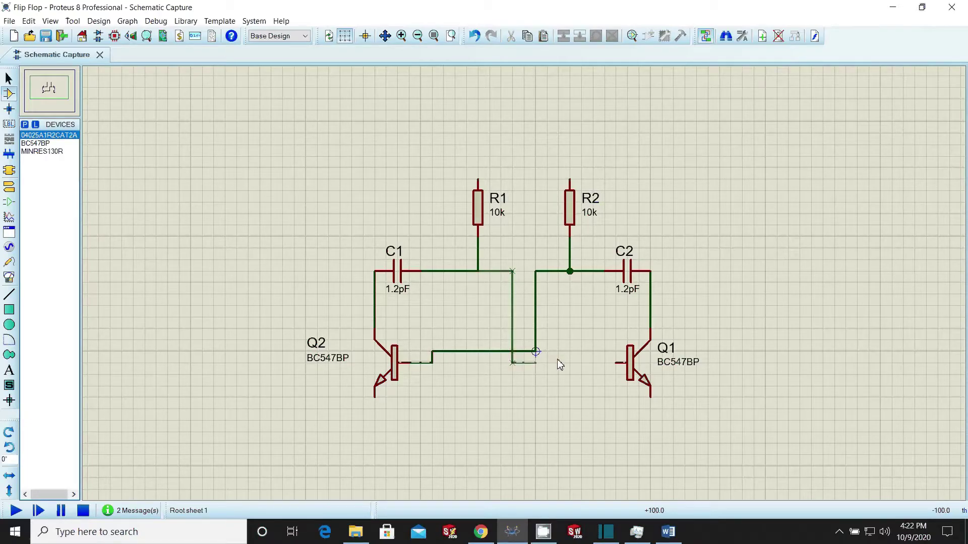
left_click(613, 362)
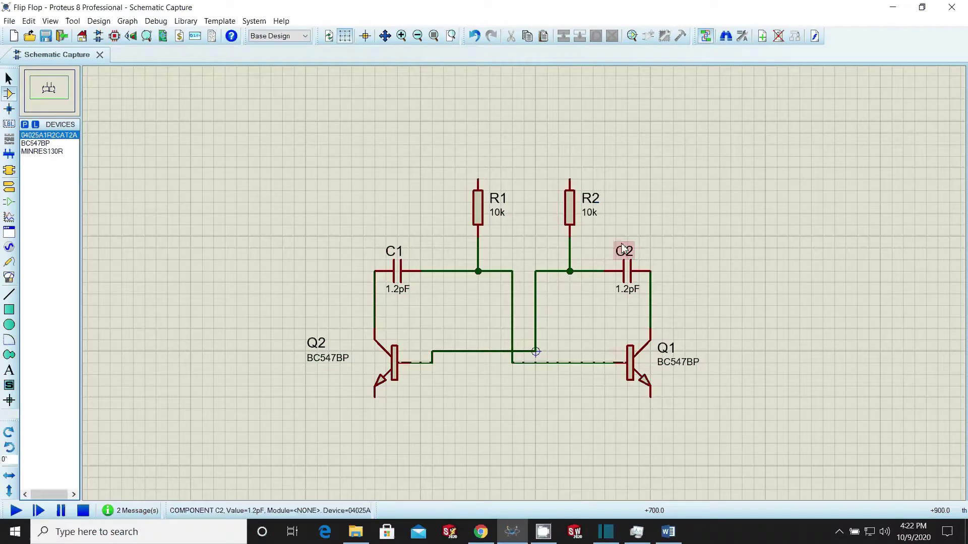
left_click(650, 398)
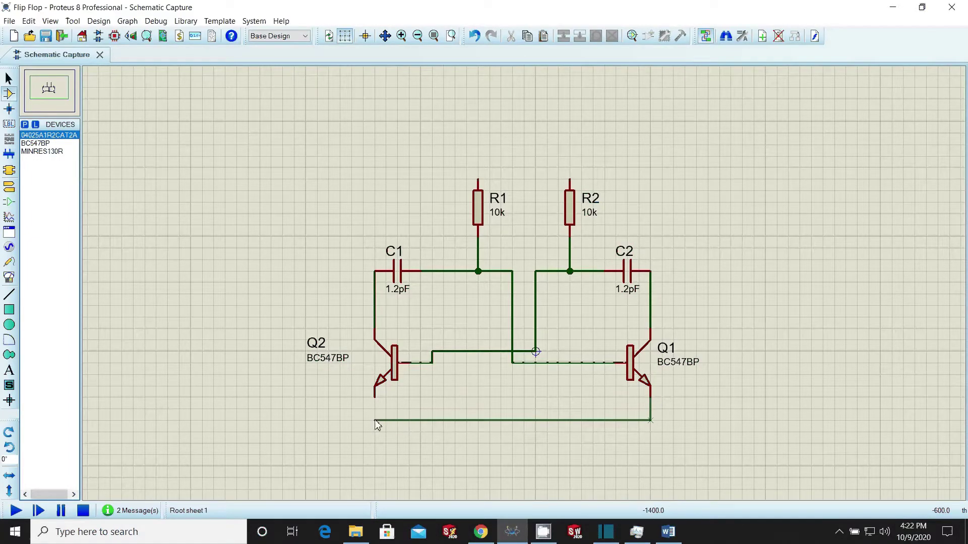
left_click(374, 397)
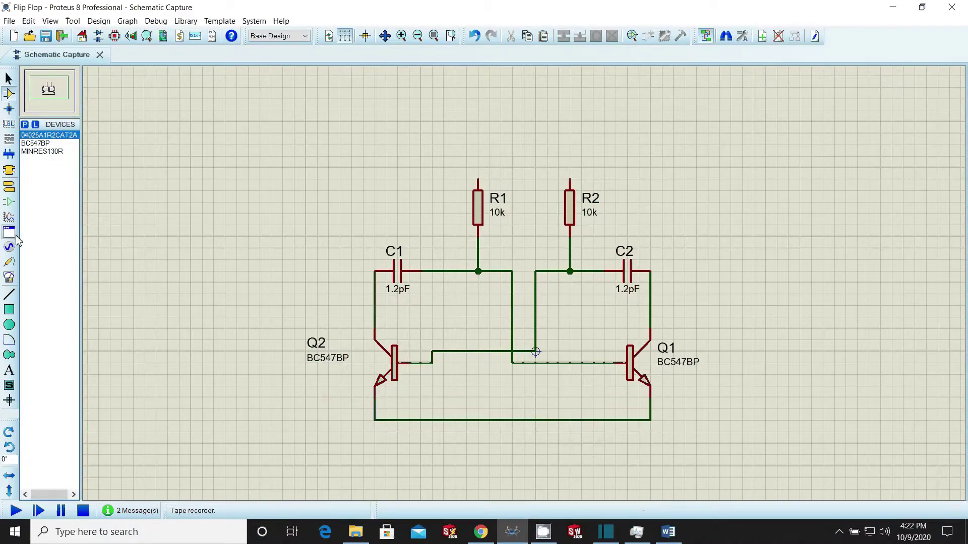
Place a GROUND terminal below the circuit and wire it to the emitter line
left_click(9, 189)
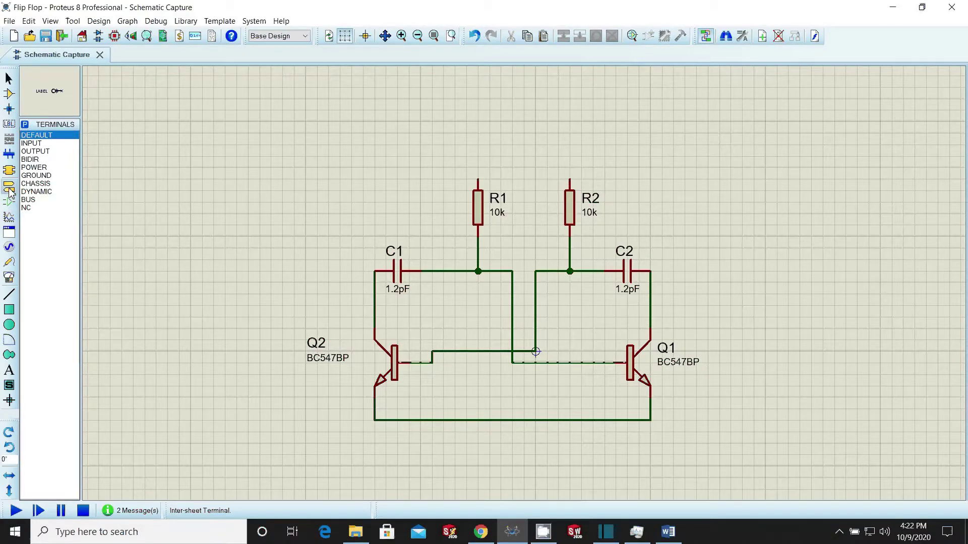
left_click(35, 175)
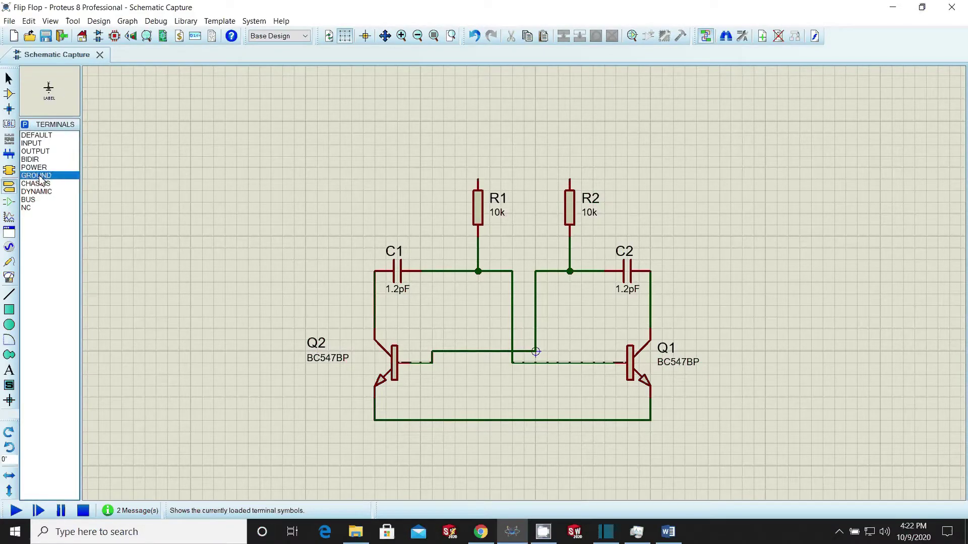
left_click(501, 447)
left_click(501, 444)
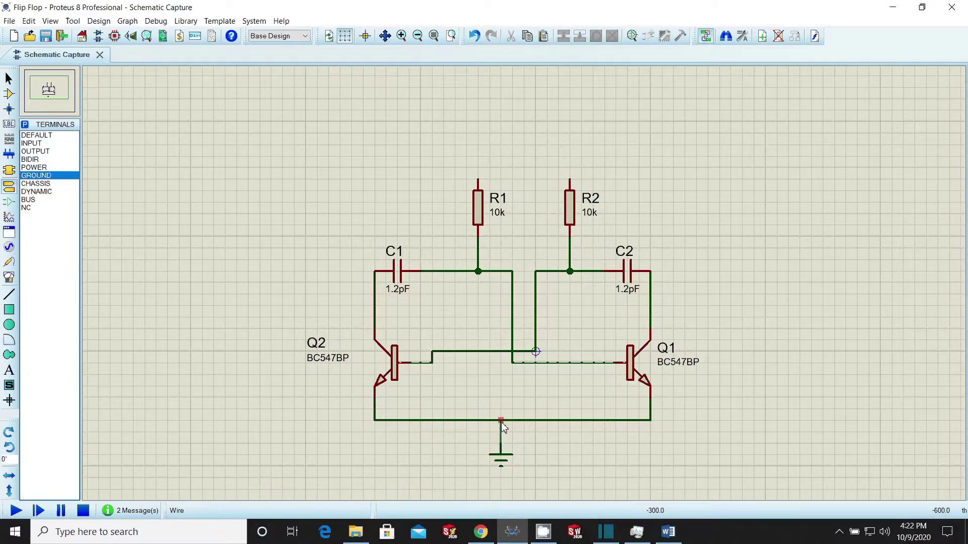
left_click(500, 419)
Place a POWER terminal above the resistors and wire it to the tops of R1 and R2
left_click(34, 168)
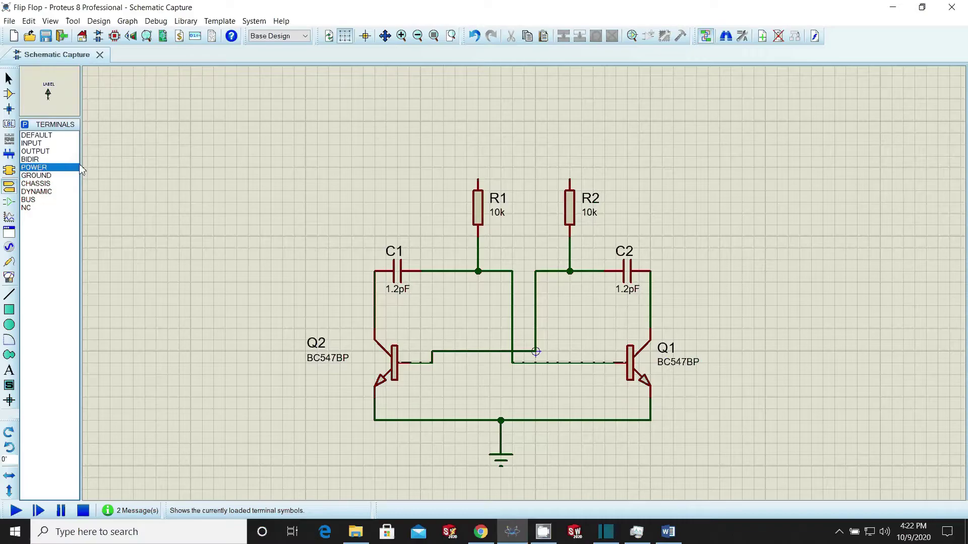
left_click(528, 105)
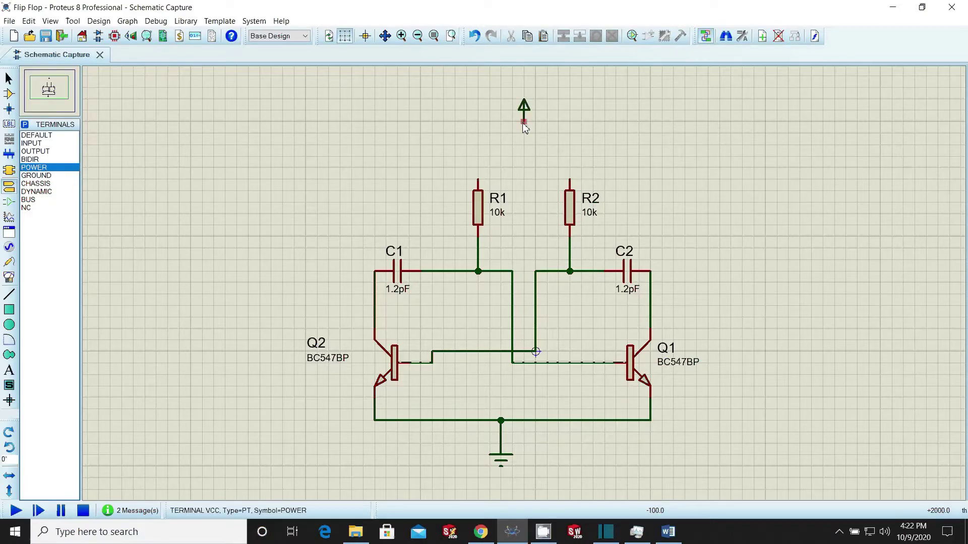
left_click(524, 122)
left_click(525, 169)
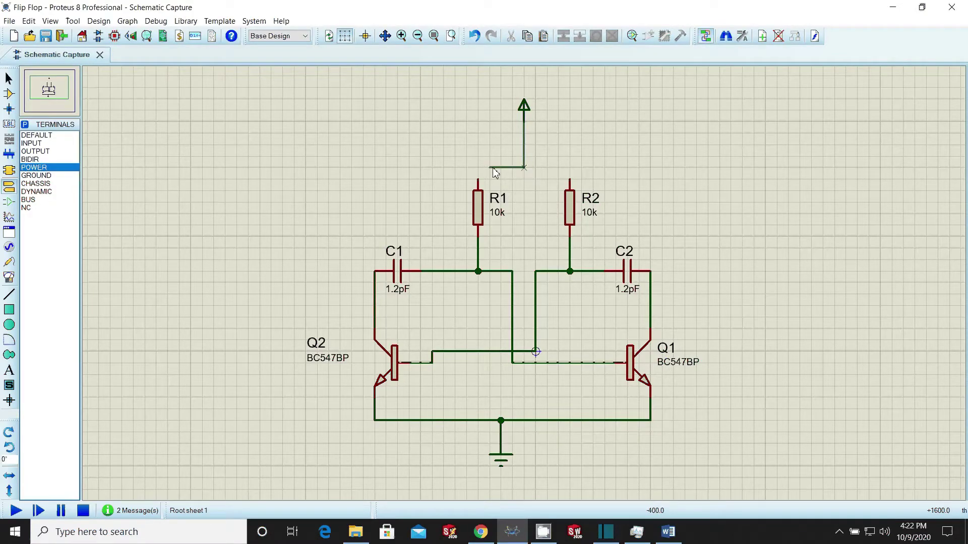
left_click(482, 179)
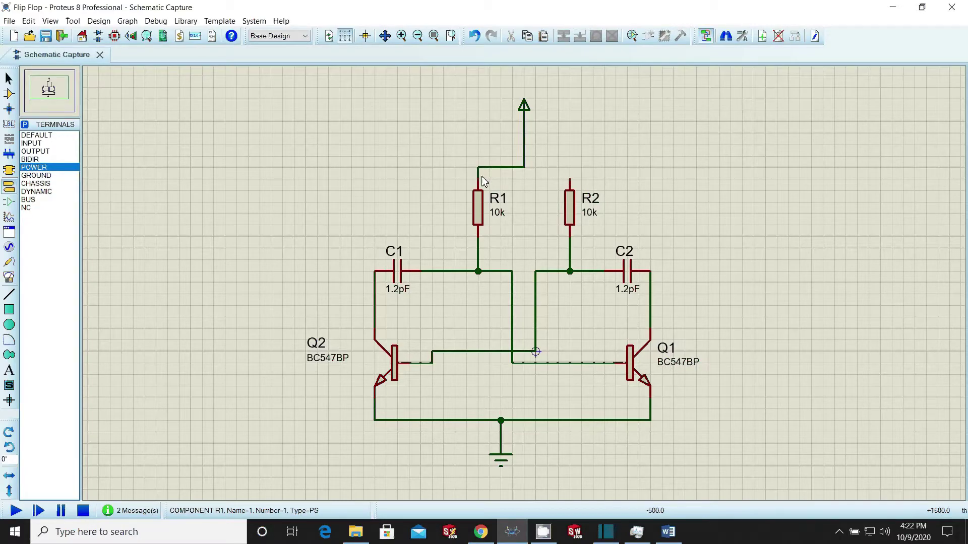
left_click(525, 168)
left_click(570, 180)
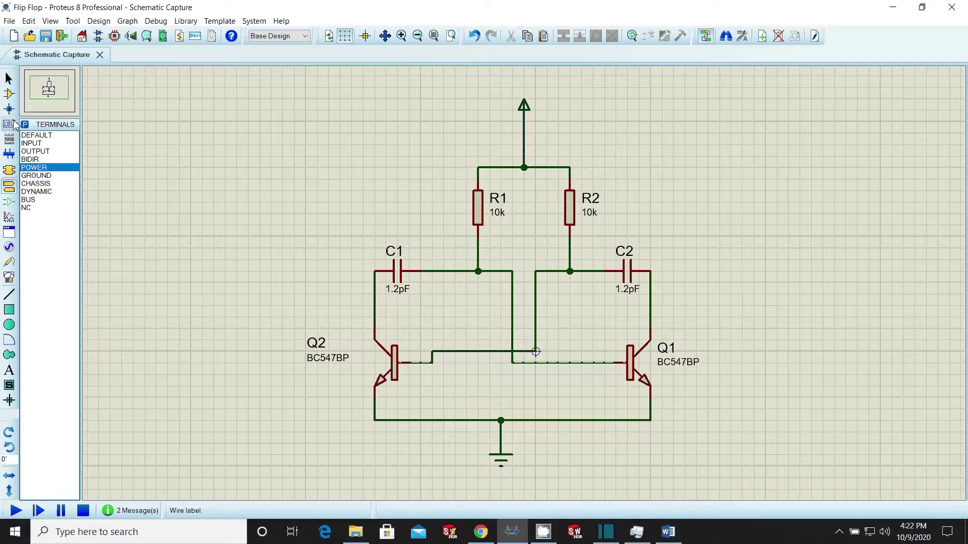
left_click(11, 96)
left_click(25, 124)
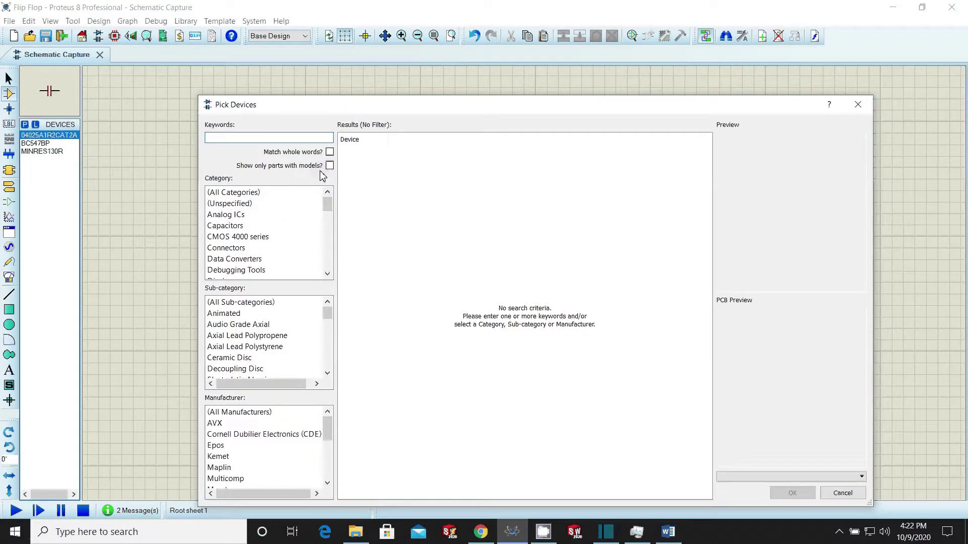
Search the device library for 'led' and choose the LED-BIRY bicolour LED
type("led")
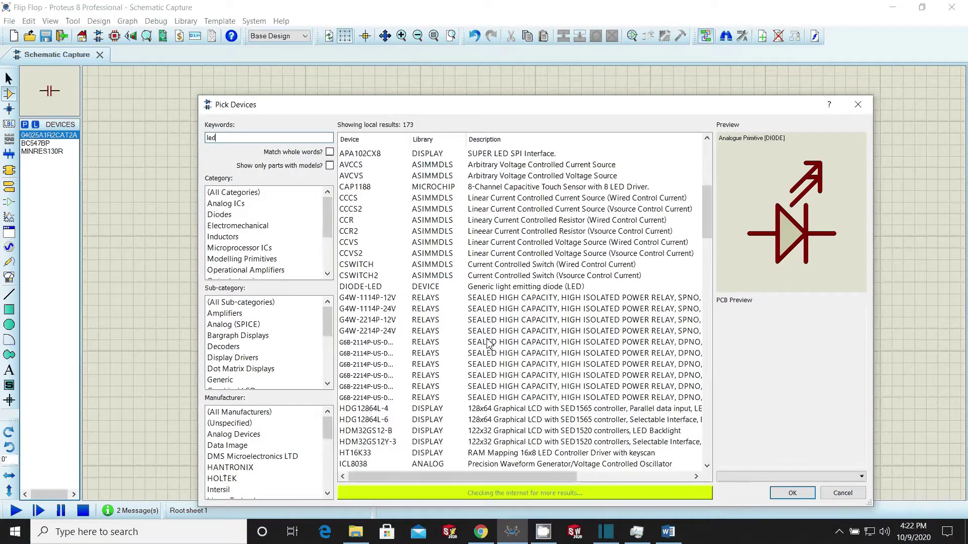
scroll(488, 345, "down", 4)
scroll(516, 383, "down", 3)
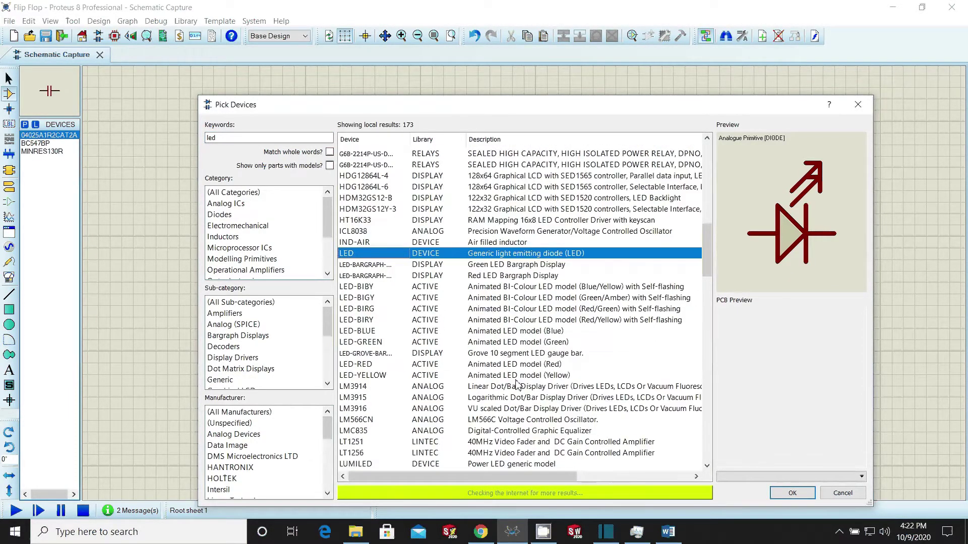
left_click(511, 323)
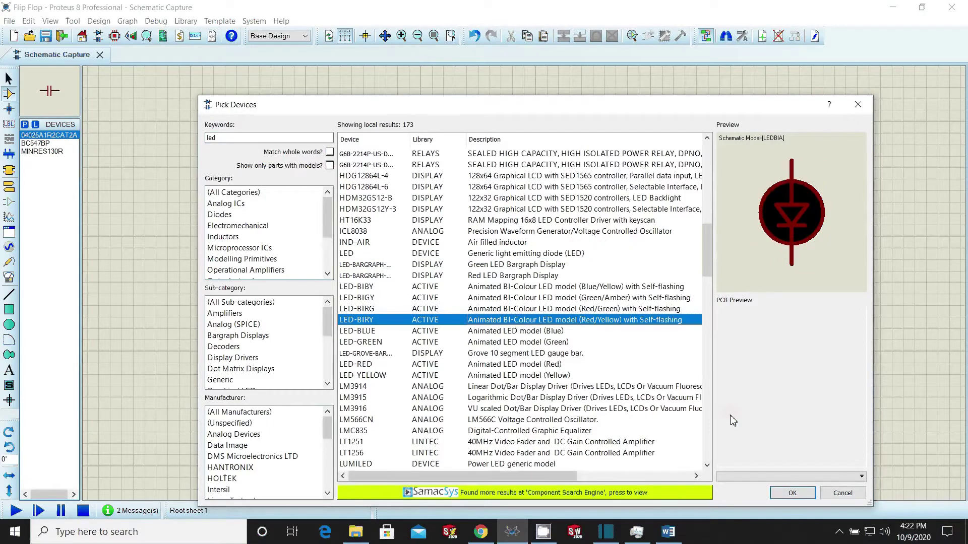
Add LED-BIRY to the parts list and place D1 right of R2 and D2 left of R1
left_click(792, 493)
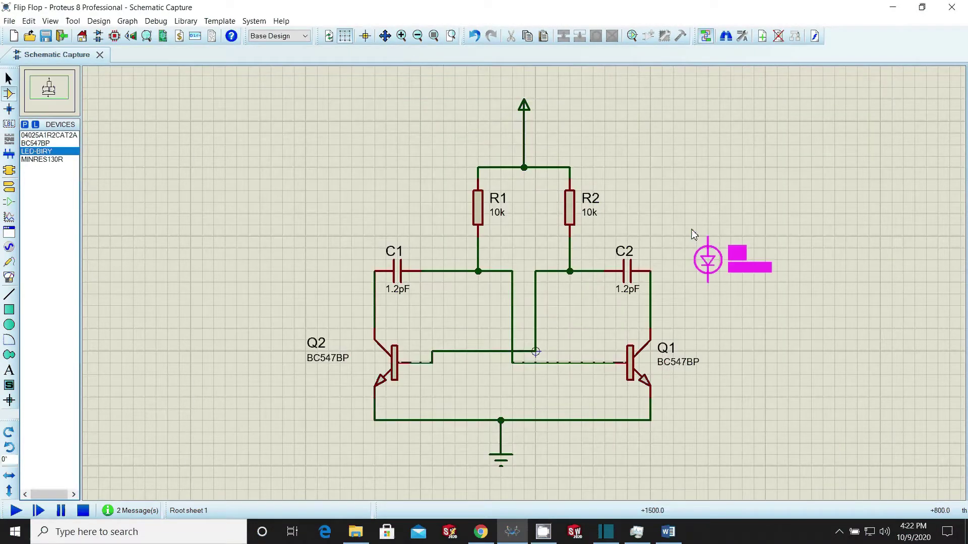
left_click(650, 203)
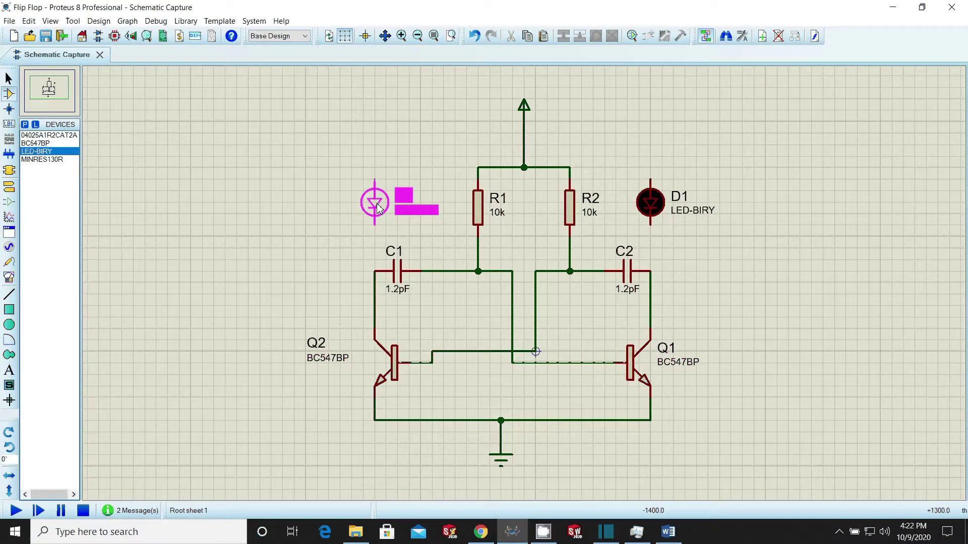
left_click(378, 206)
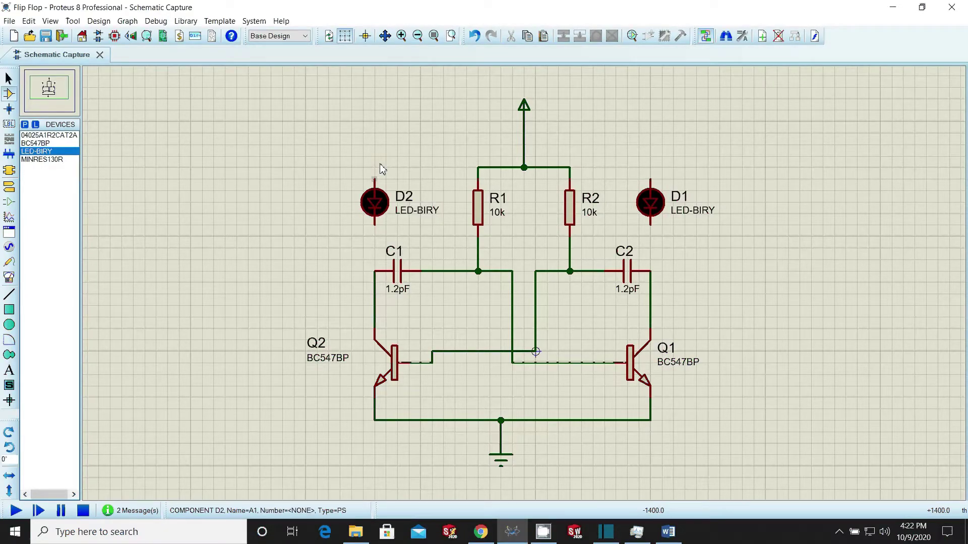
Wire D2 and D1 tops to the supply line and bottoms to the C1 and C2 nodes
left_click(478, 167)
left_click(374, 225)
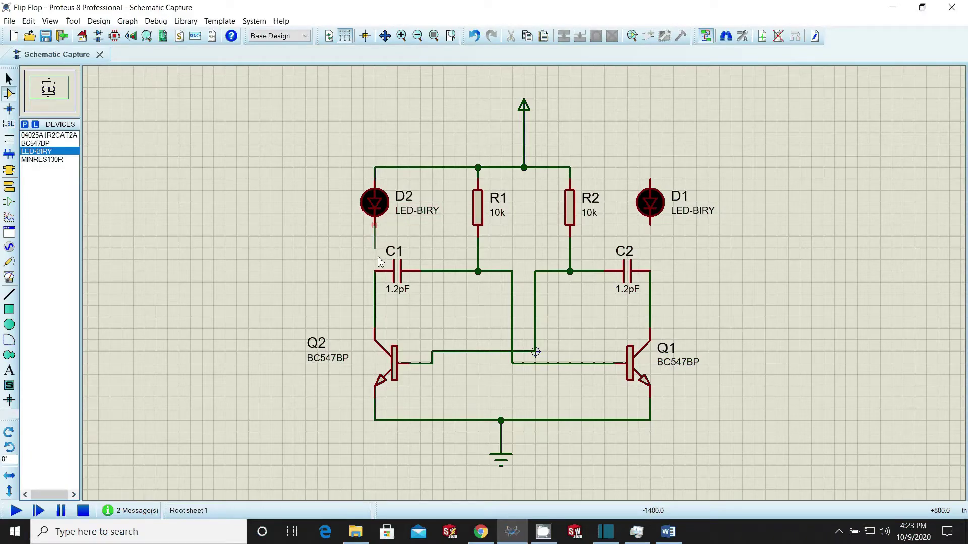
left_click(375, 271)
left_click(570, 166)
left_click(650, 180)
left_click(651, 225)
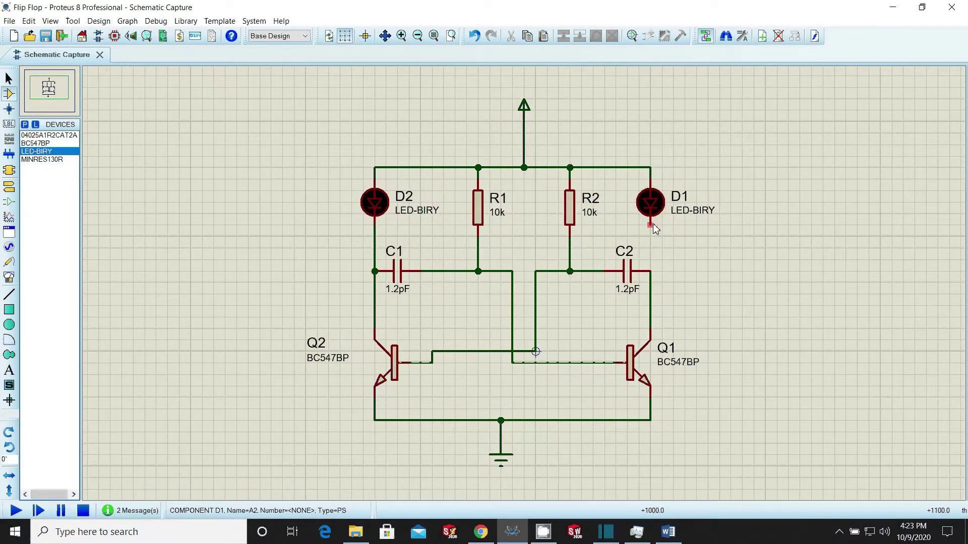
left_click(650, 271)
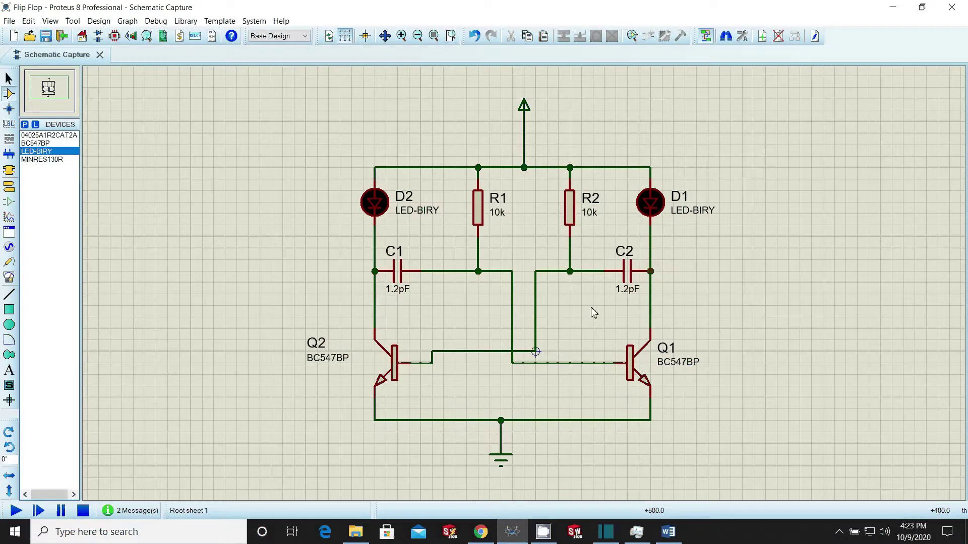
Recentre the view, then centre C1 between the D2 and R1 wires and C2 between R2 and D1
key("F5")
scroll(438, 266, "up", 1)
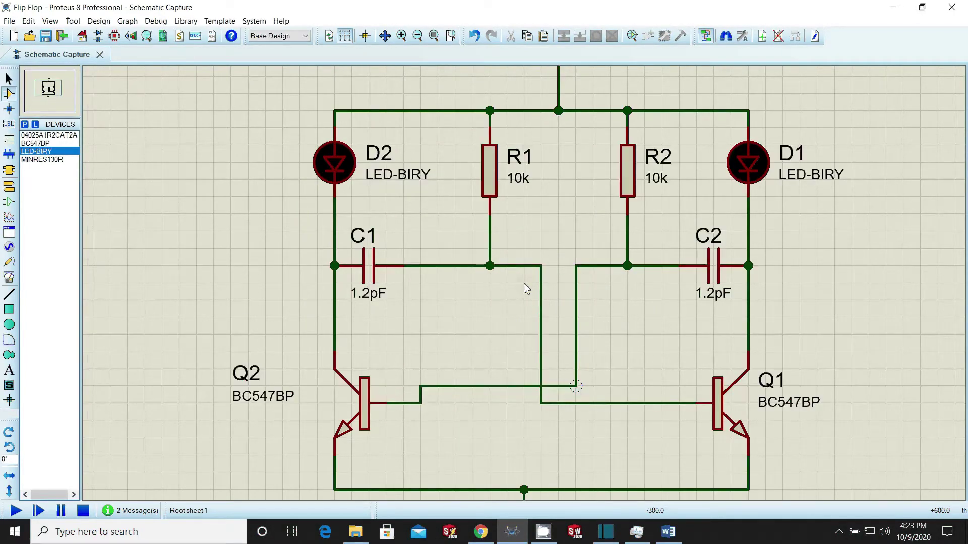
scroll(525, 285, "down", 1)
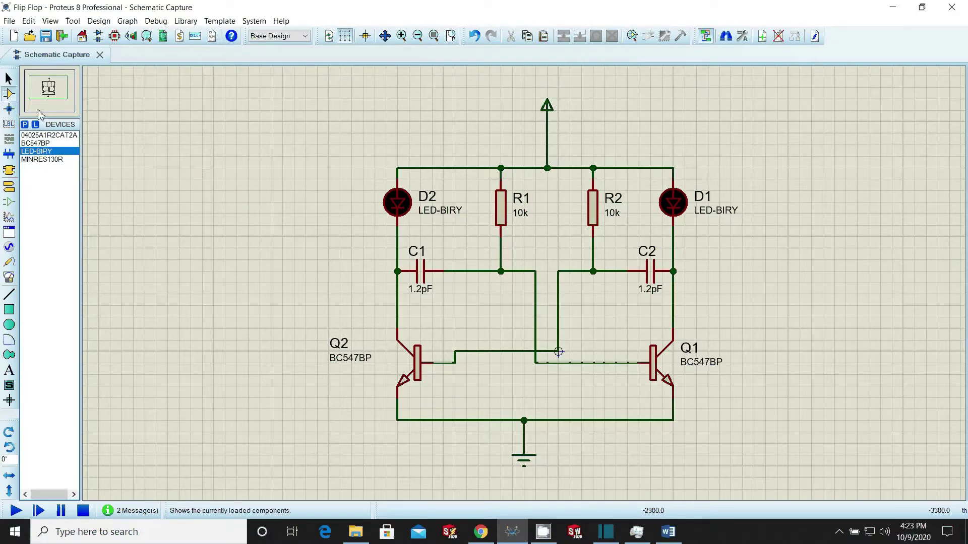
left_click(436, 277)
left_click_drag(437, 276, 470, 276)
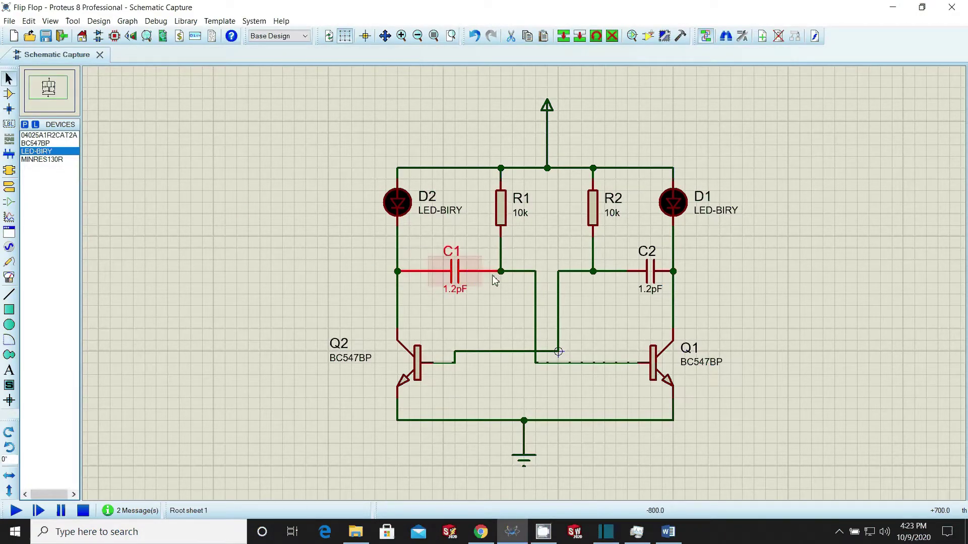
left_click(650, 275)
left_click_drag(650, 275, 628, 275)
left_click(675, 256)
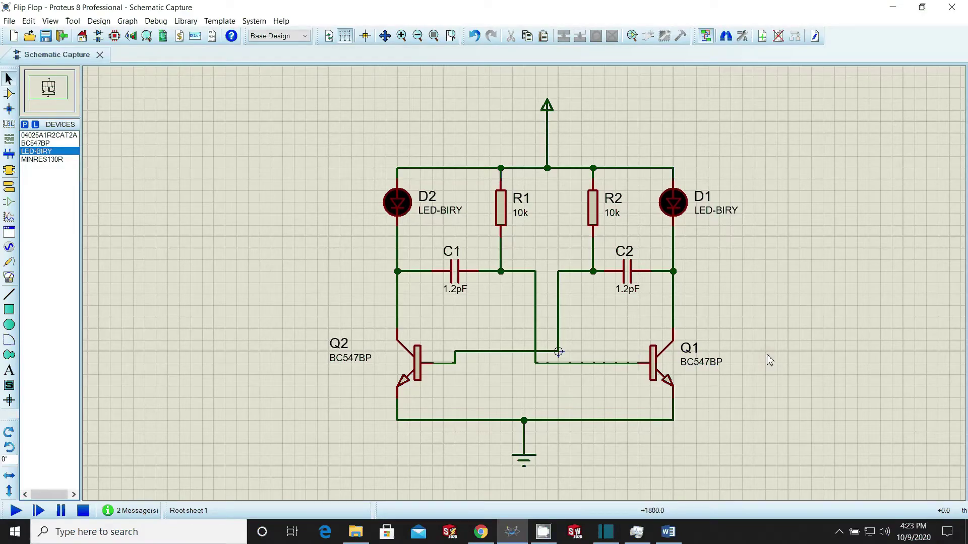
Shift the D1/C2/Q1 block right and the D2/Q2 block left, then recentre C1
left_click_drag(730, 444, 604, 156)
left_click_drag(681, 210, 704, 210)
left_click(767, 249)
left_click_drag(317, 145, 466, 466)
left_click_drag(415, 304, 393, 303)
left_click(633, 428)
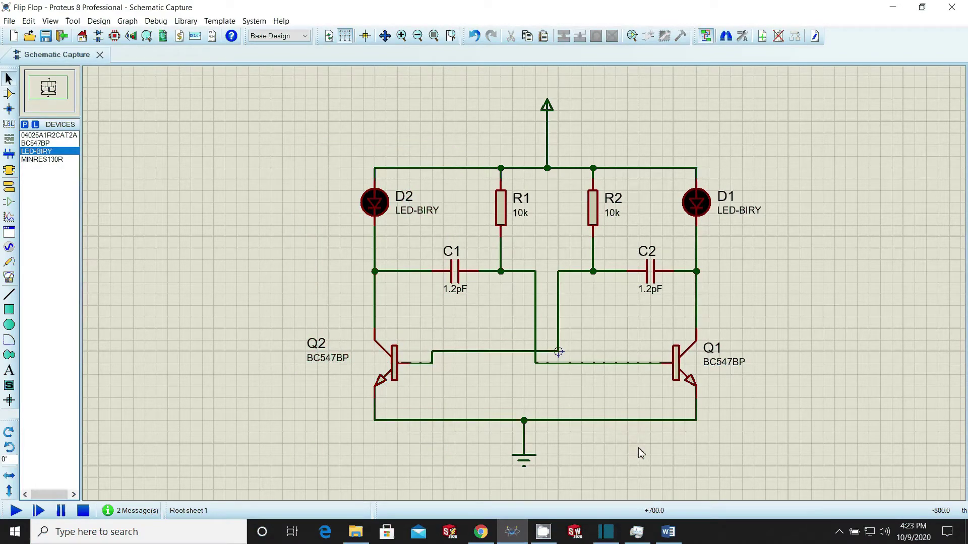
left_click_drag(452, 277, 417, 276)
left_click(517, 277)
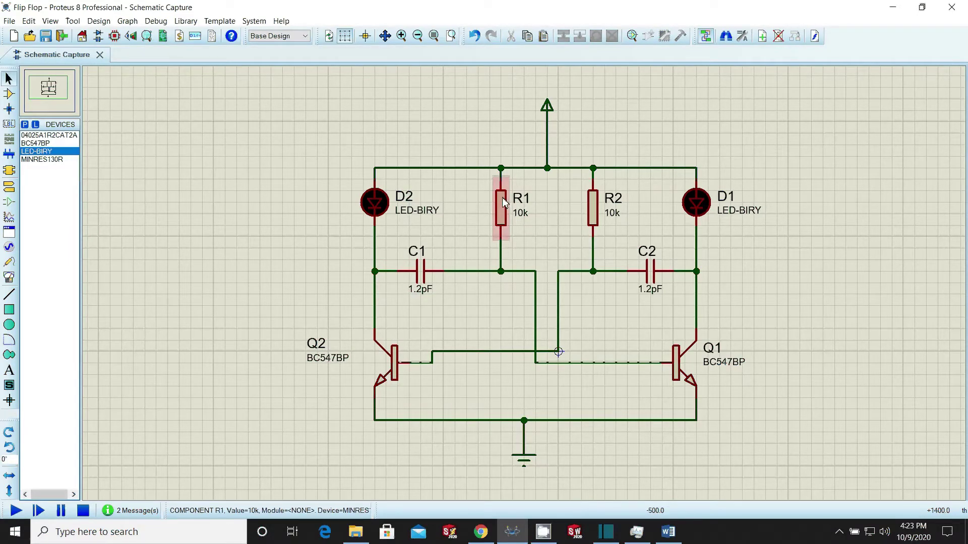
Delete the two old wires running from the capacitor nodes to the transistor bases
left_click(536, 325)
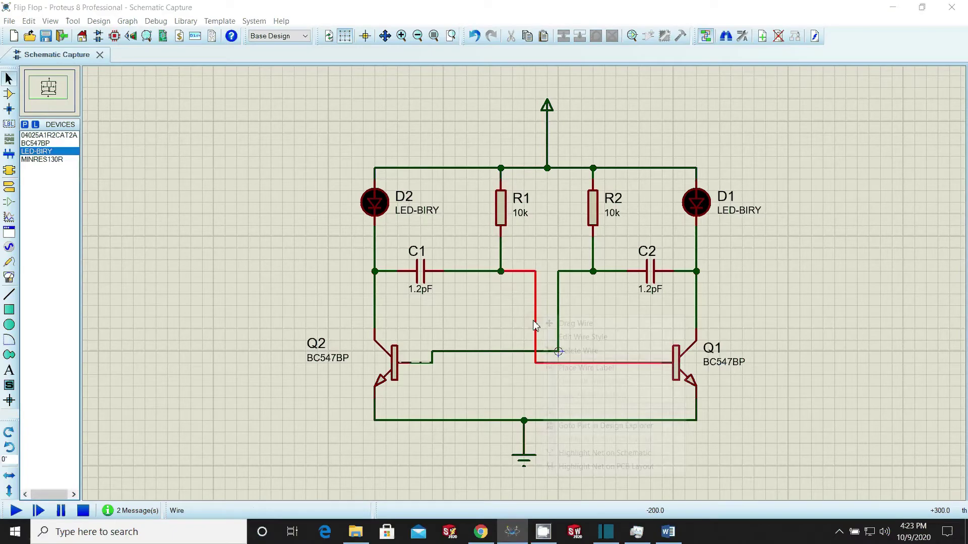
key("Delete")
right_click(558, 323)
left_click(602, 347)
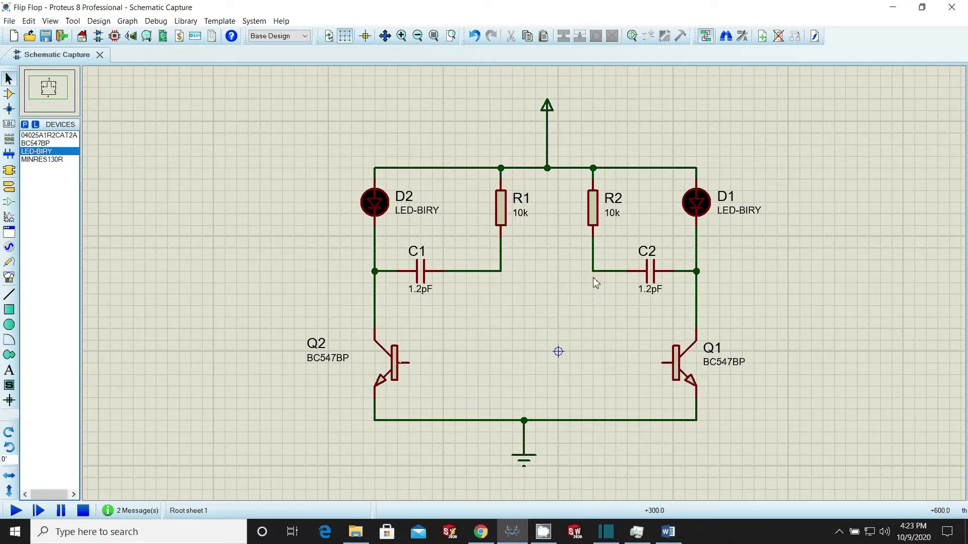
Add junction dots at the R1/C1 and R2/C2 nodes and wire the R2/C2 node to Q2's base
left_click(9, 109)
left_click(409, 362)
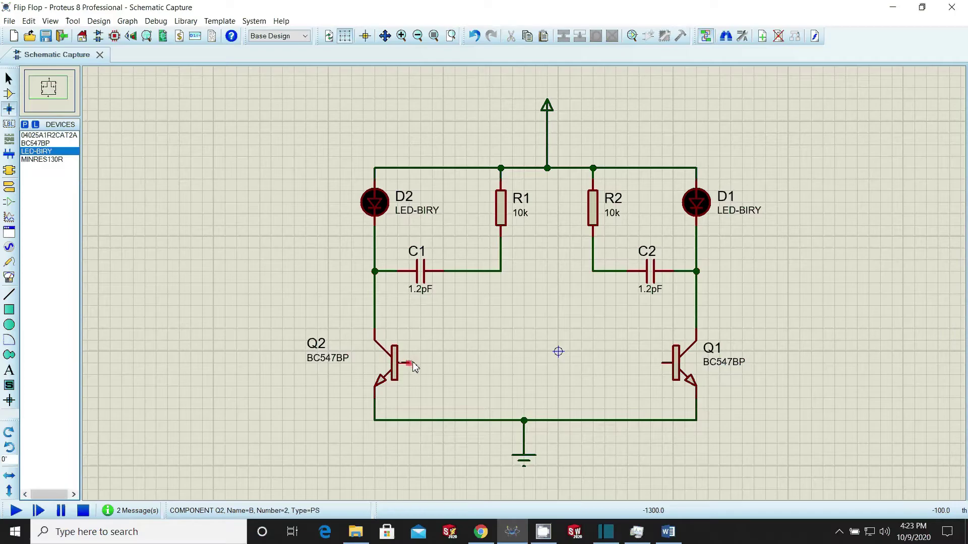
left_click(592, 271)
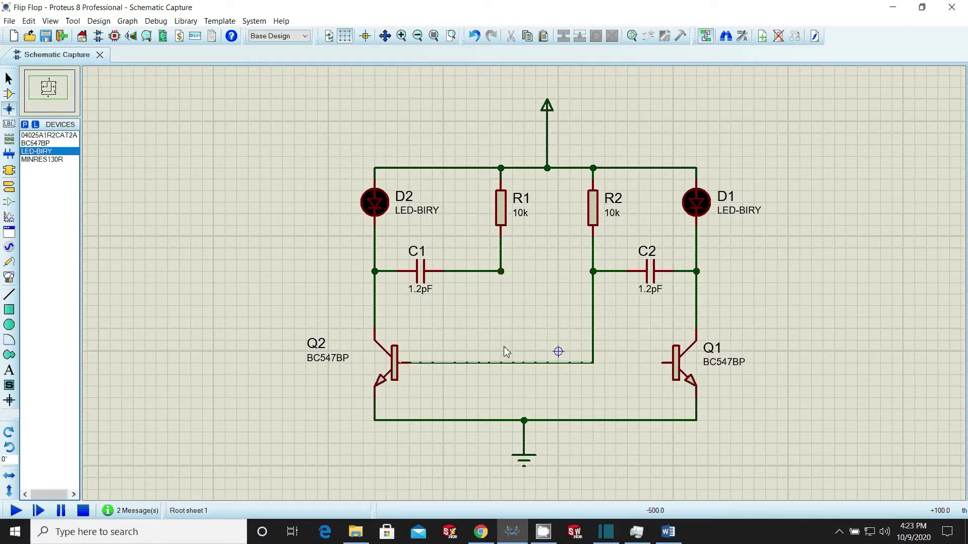
left_click(501, 272)
key("ctrl+z")
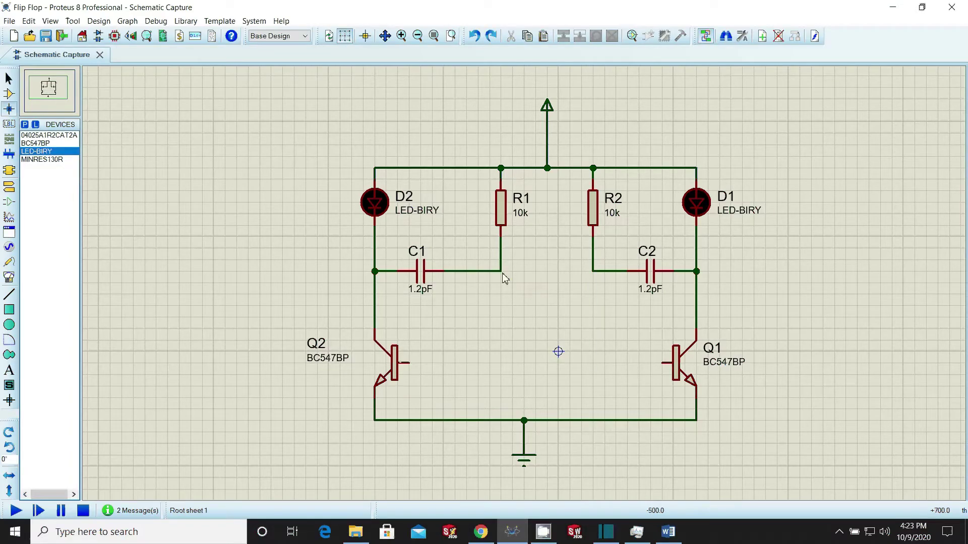
left_click(594, 273)
left_click(501, 272)
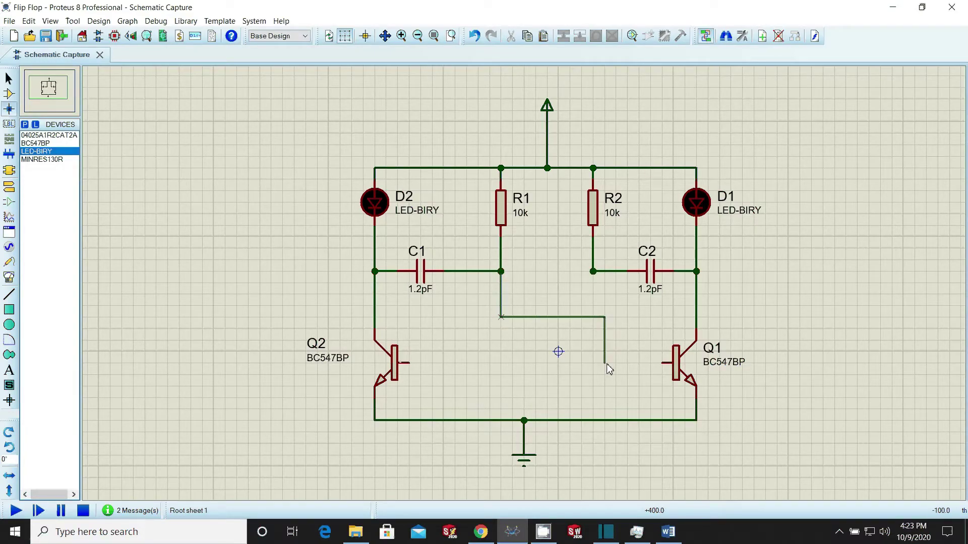
left_click(593, 272)
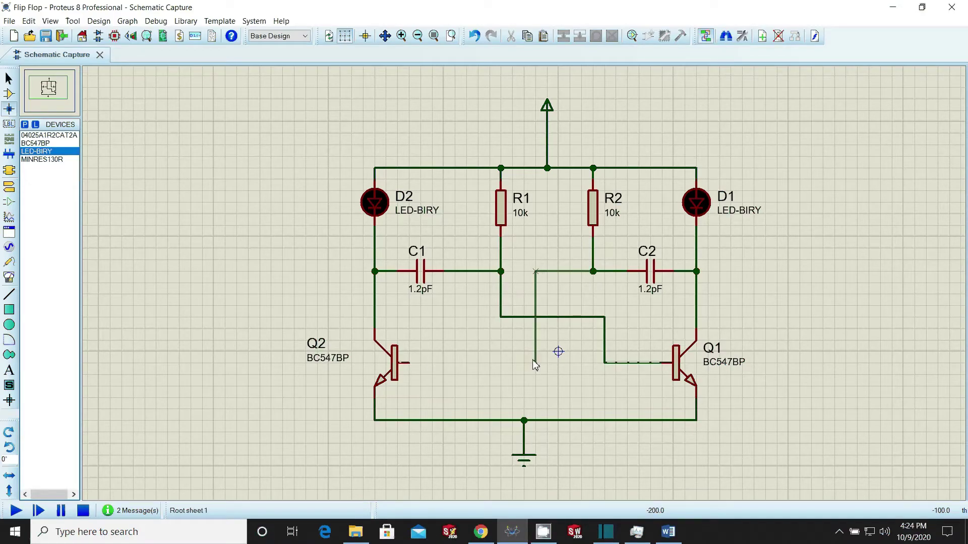
left_click(410, 363)
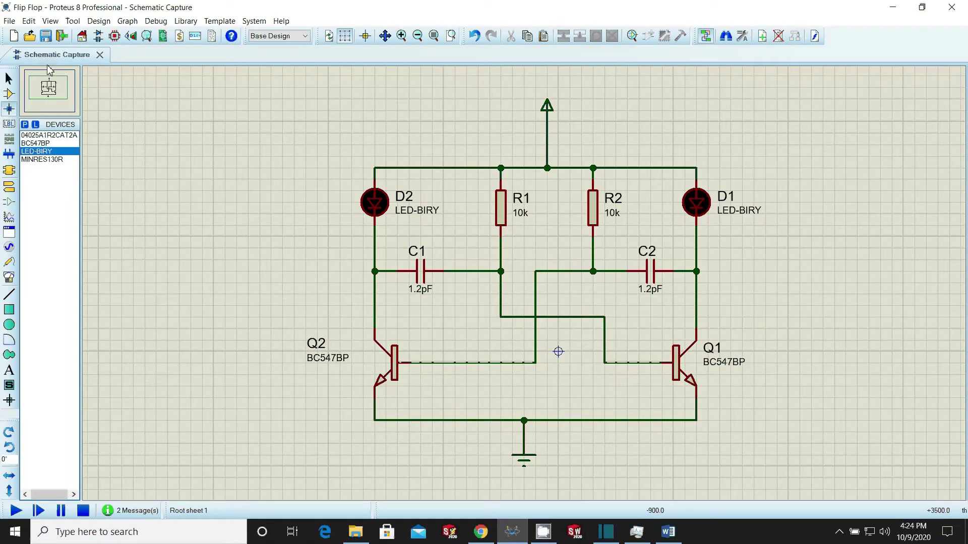
Change the C1 and C2 values from 1.2pF to 220uF
double_click(425, 298)
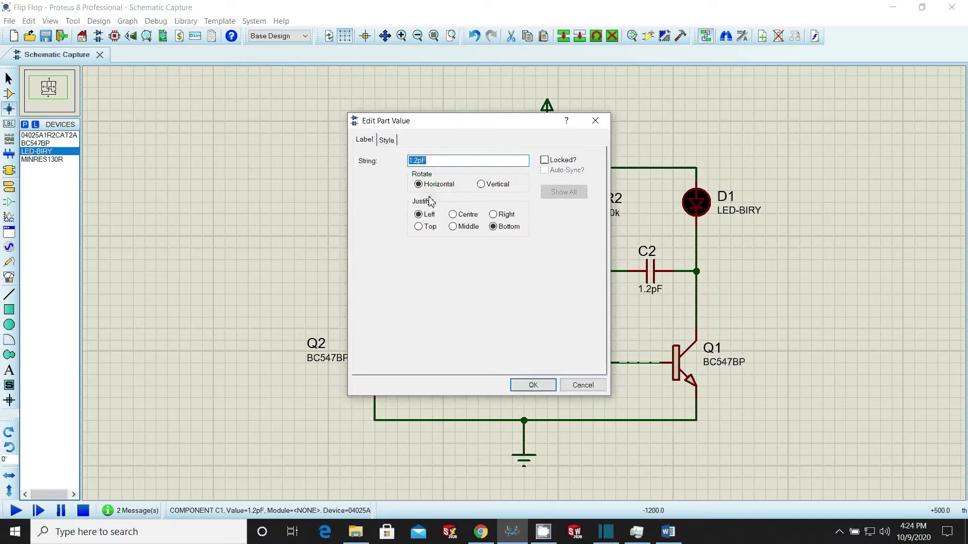
type("220uF")
left_click(529, 386)
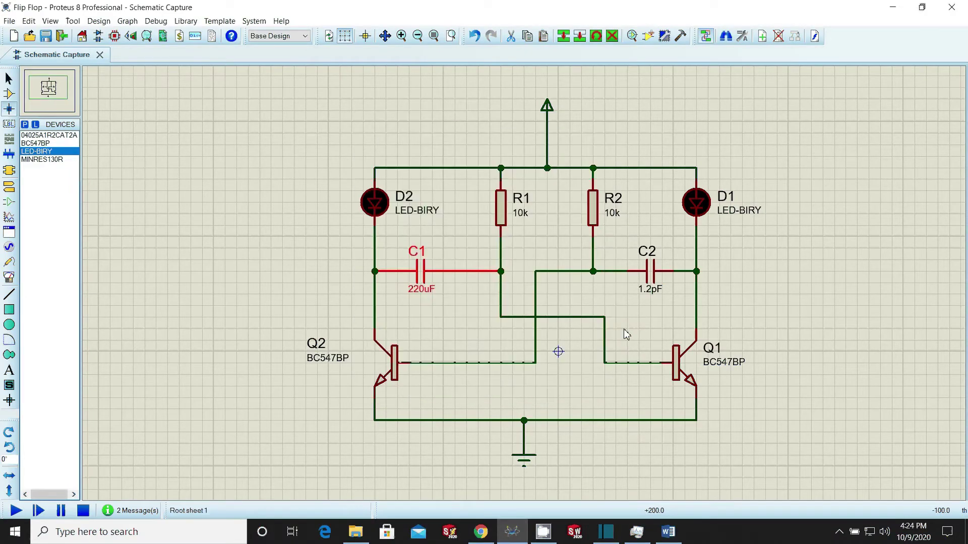
double_click(655, 291)
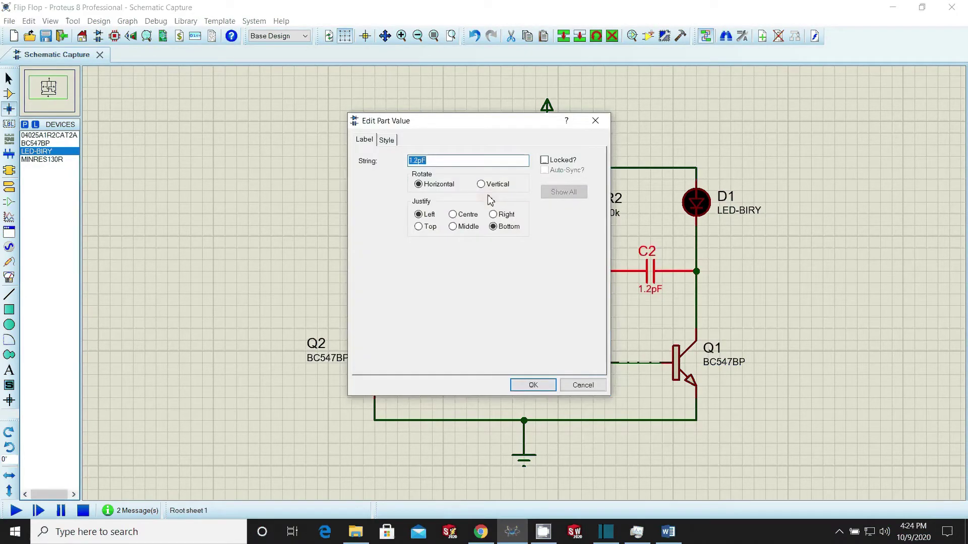
type("220U")
key("BackSpace")
type("uf")
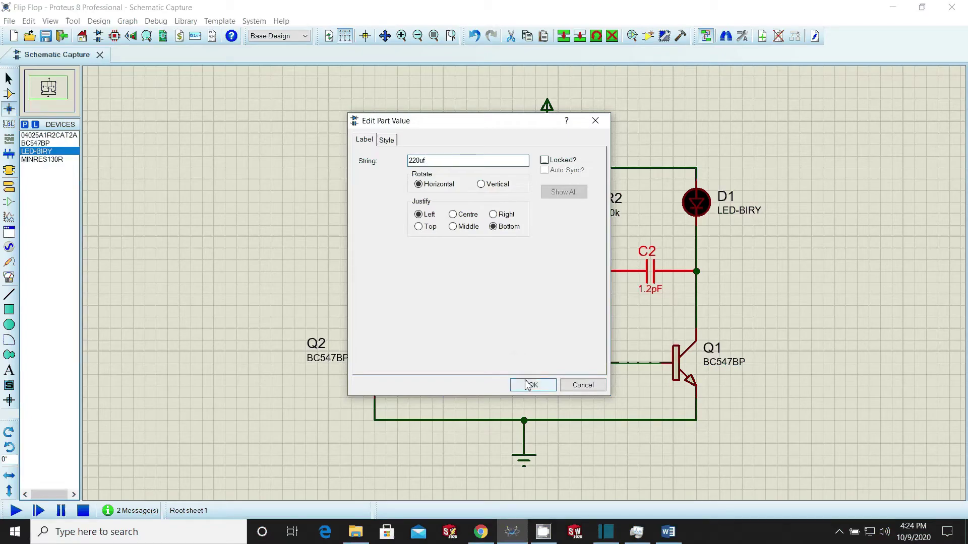
key("BackSpace")
type("F")
left_click(532, 385)
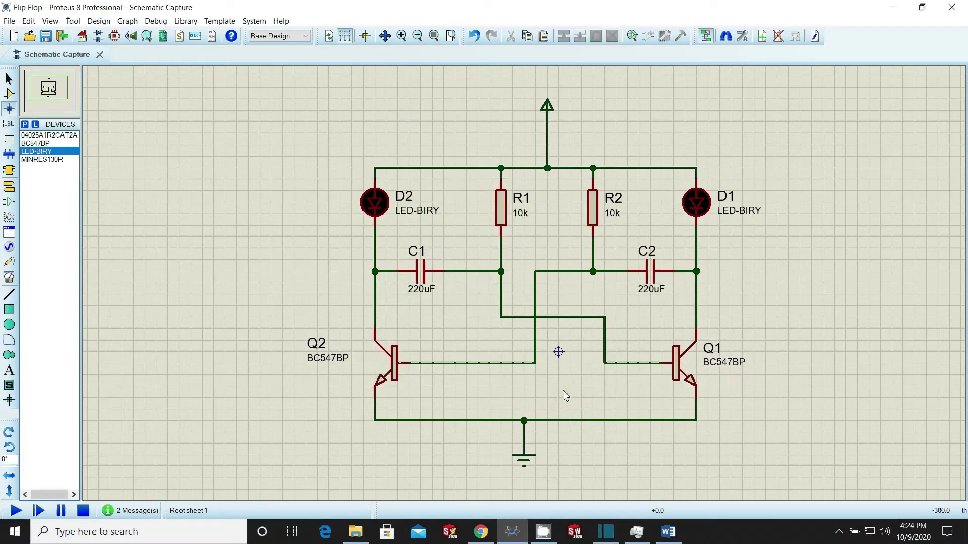
key("F5")
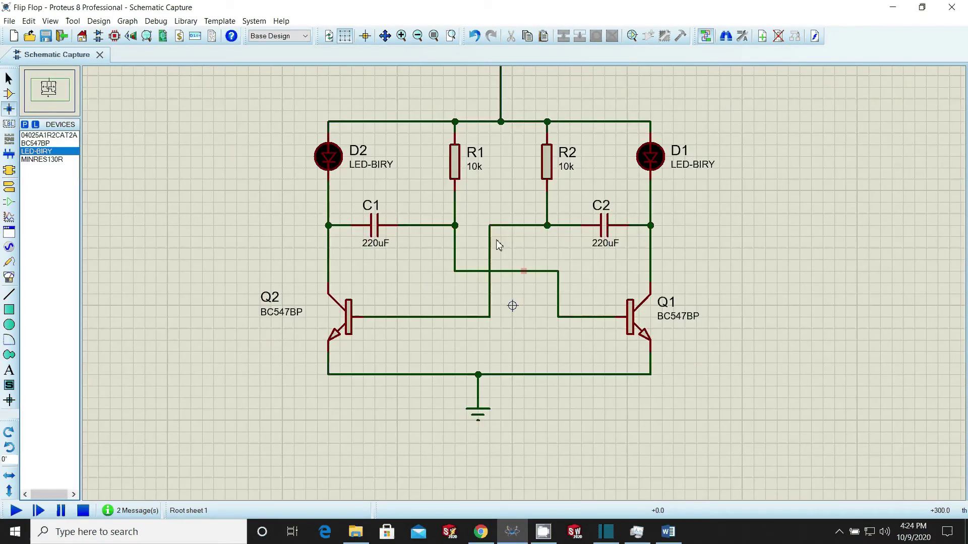
scroll(499, 245, "down", 2)
scroll(501, 249, "up", 2)
scroll(522, 285, "down", 2)
scroll(524, 227, "up", 1)
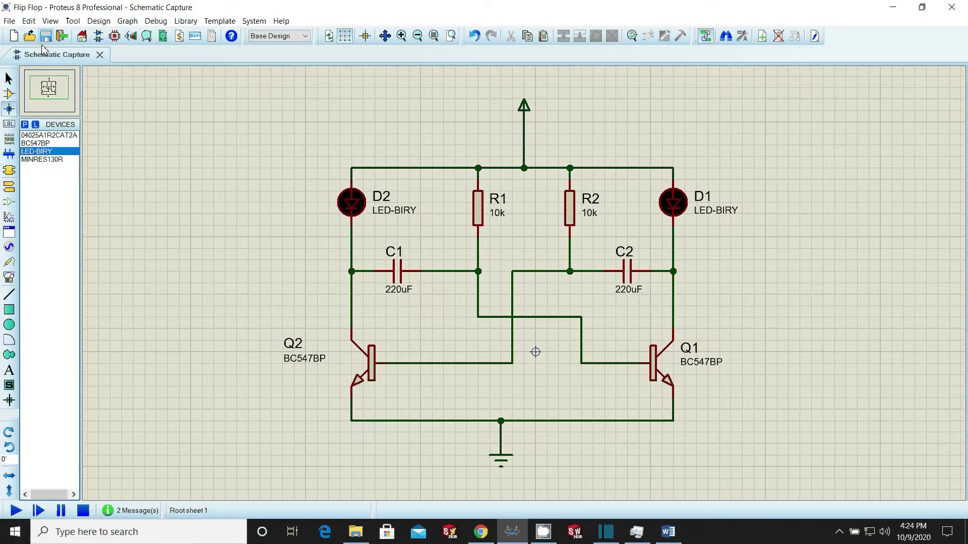
left_click(15, 511)
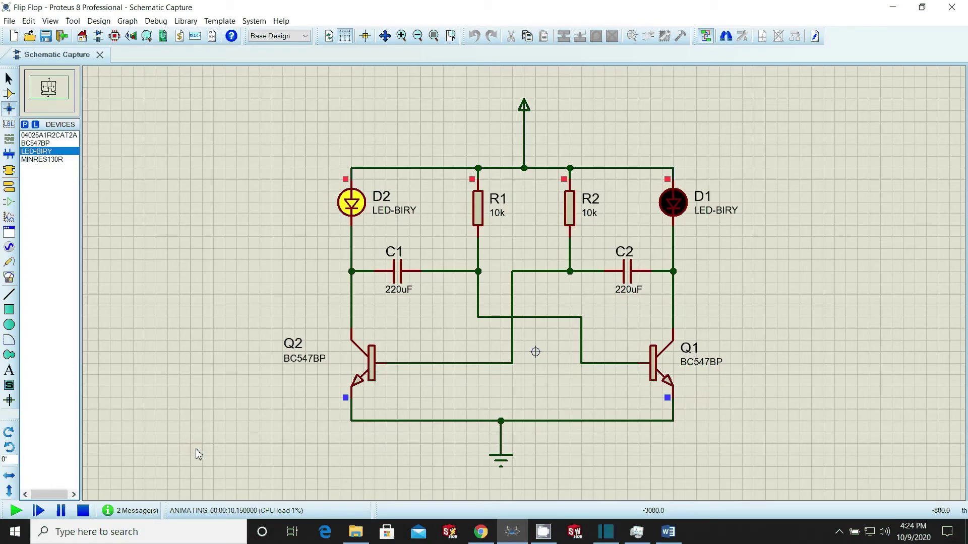
left_click(82, 511)
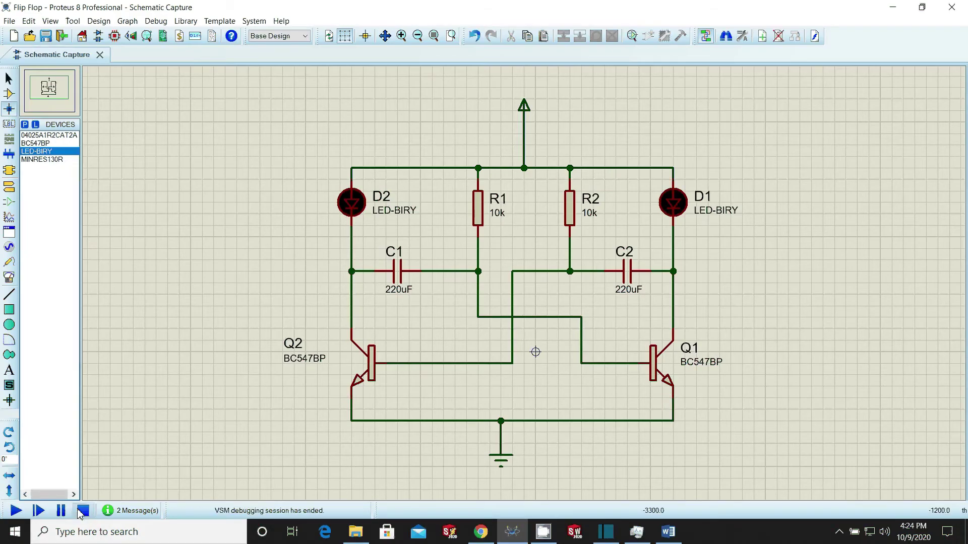
Edit the C1 and C2 values from 220uF to 500uF
double_click(391, 291)
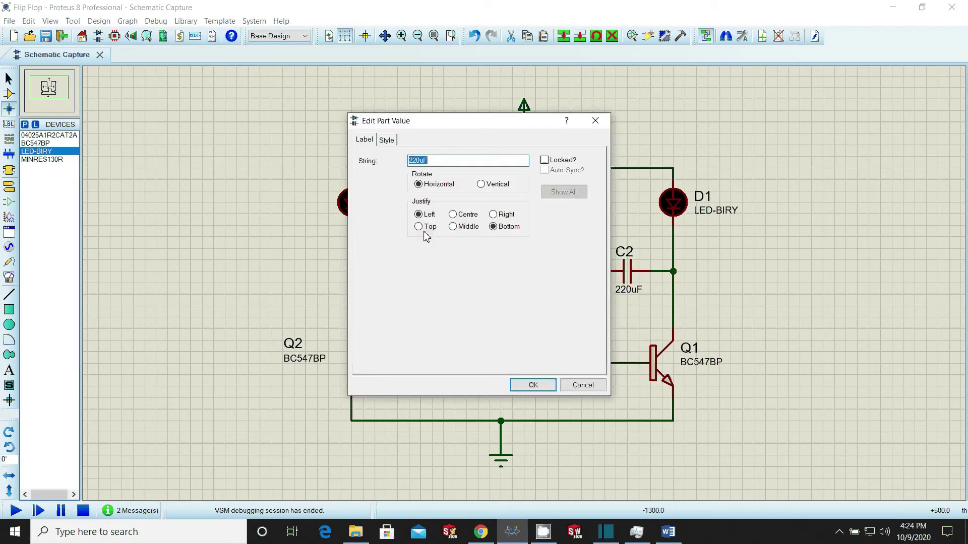
key("End")
key("Home")
key("Delete")
key("Delete")
type("50")
left_click(530, 385)
double_click(628, 289)
left_click(418, 160)
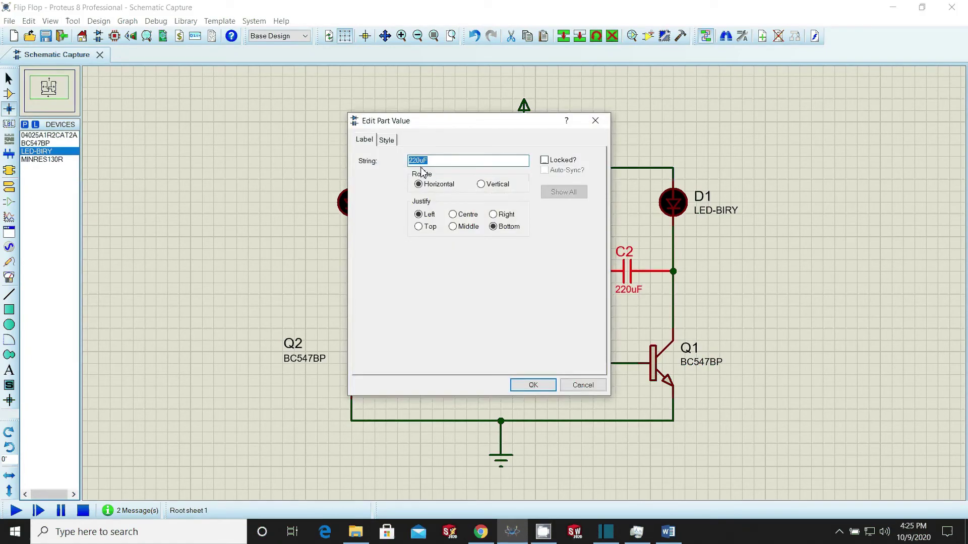
key("BackSpace")
key("BackSpace")
type("50")
left_click(531, 384)
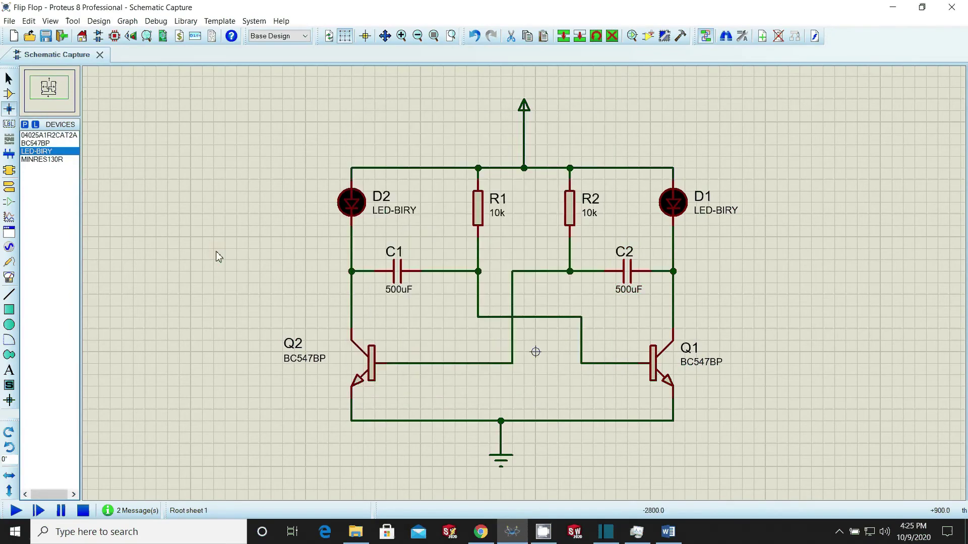
Start the simulation and watch the LEDs blink with the 500uF capacitors
left_click(16, 510)
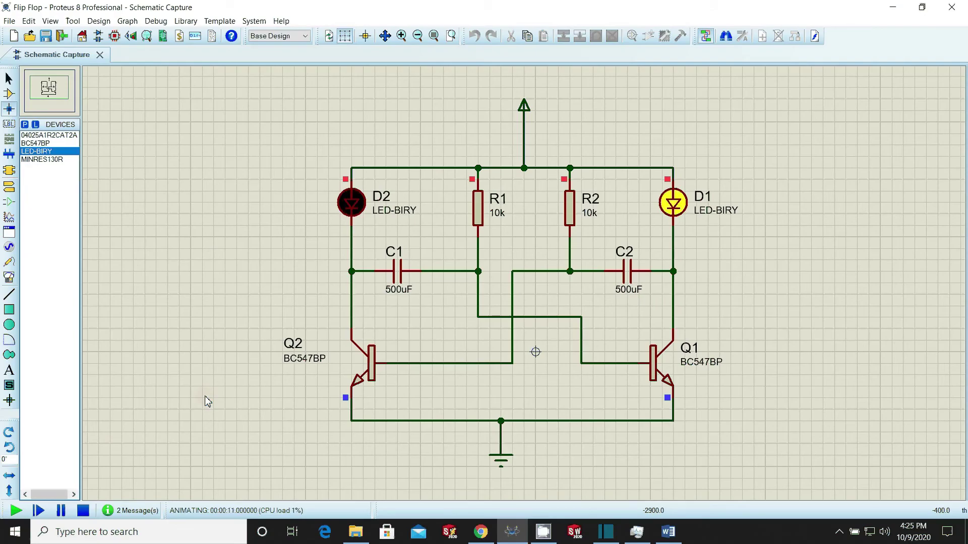